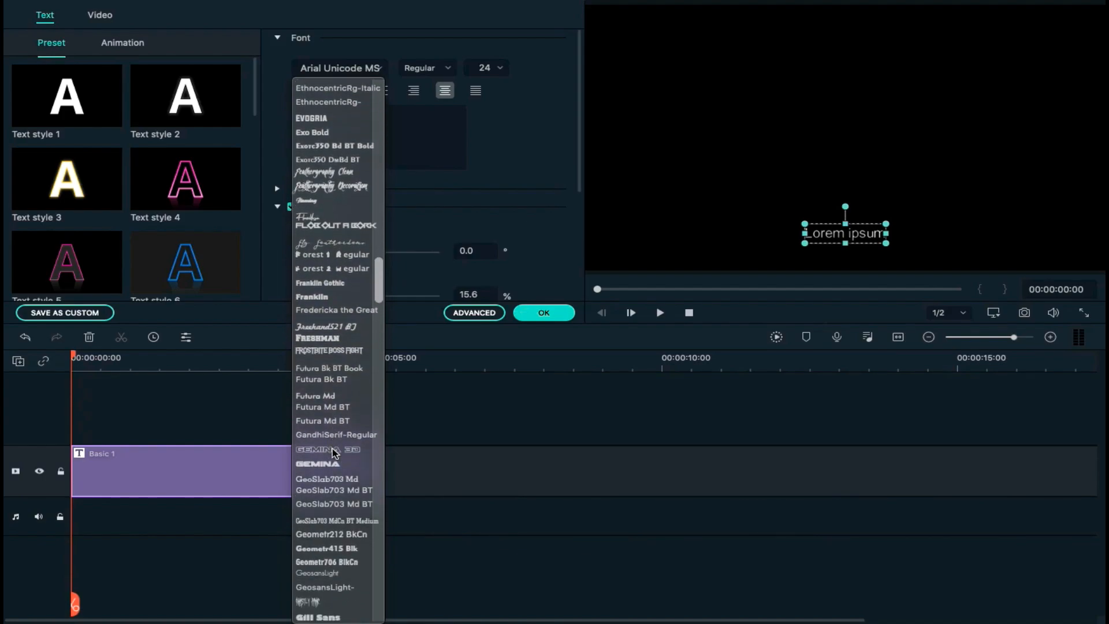
# Set the title's font to Gemina Regular and replace its placeholder text with AB and PLANET on two lines
pyautogui.scroll(-1, 332, 448)
pyautogui.click(331, 448)
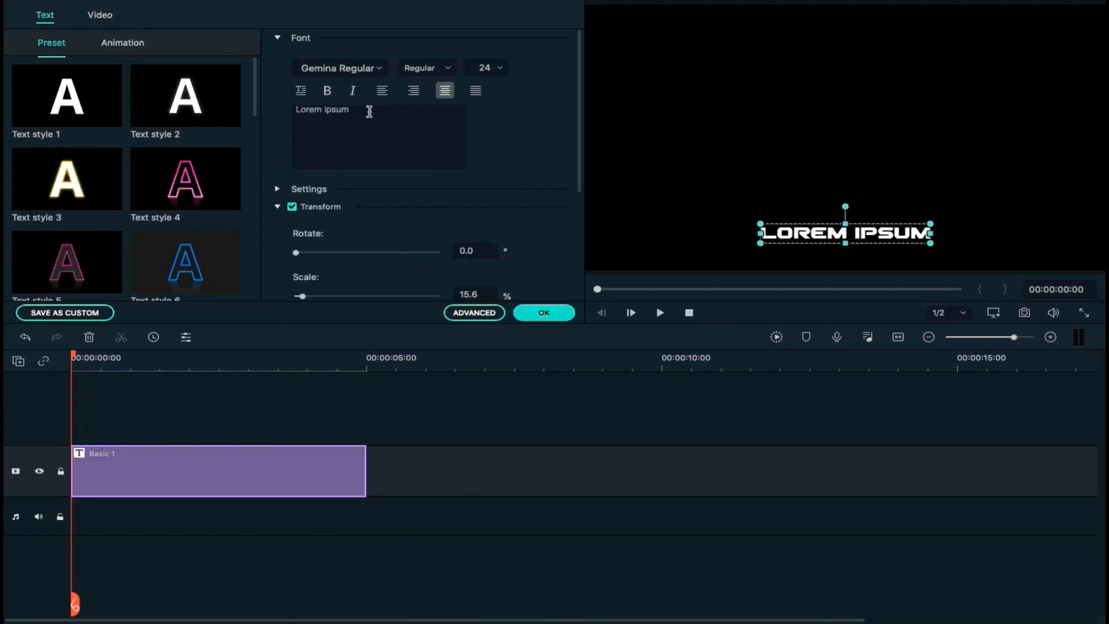
pyautogui.moveTo(368, 110); pyautogui.dragTo(294, 111)
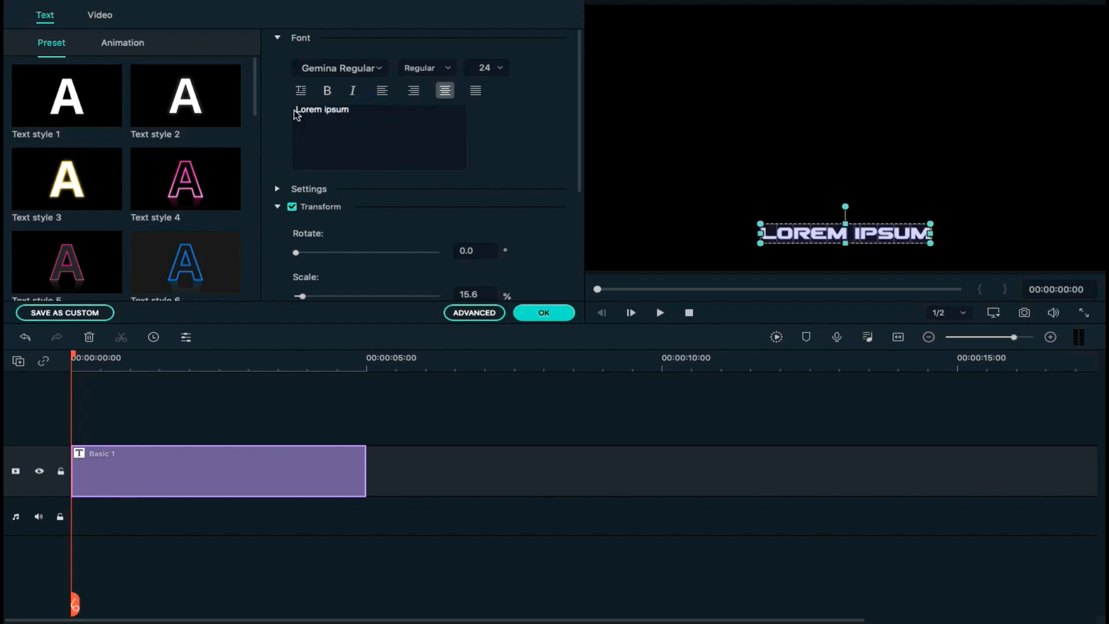
pyautogui.write('AB')
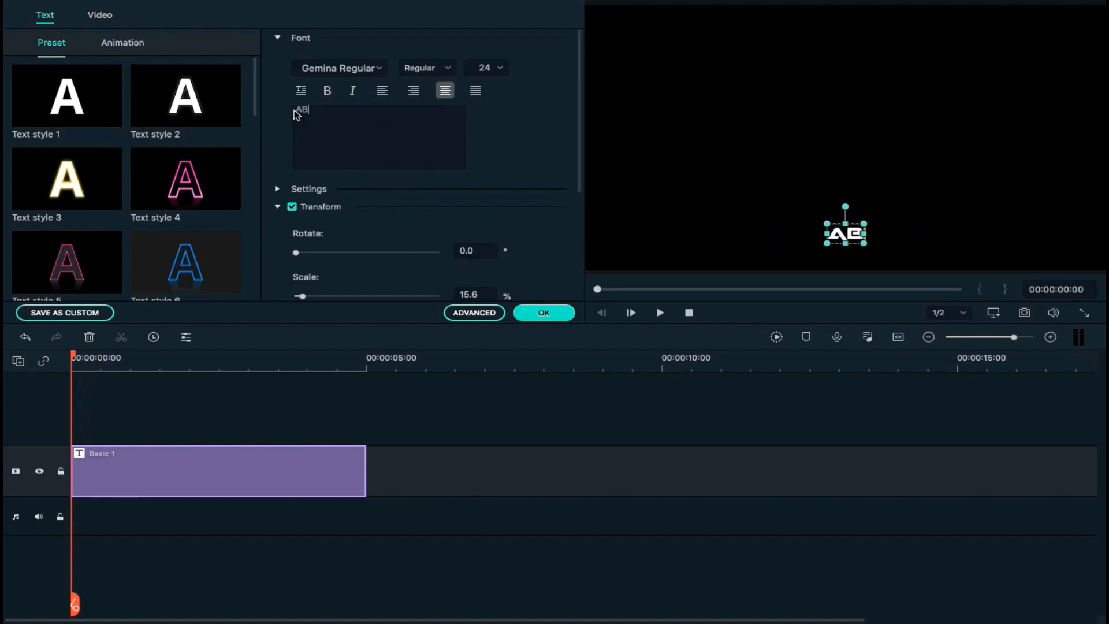
pyautogui.press('Return')
pyautogui.write('P')
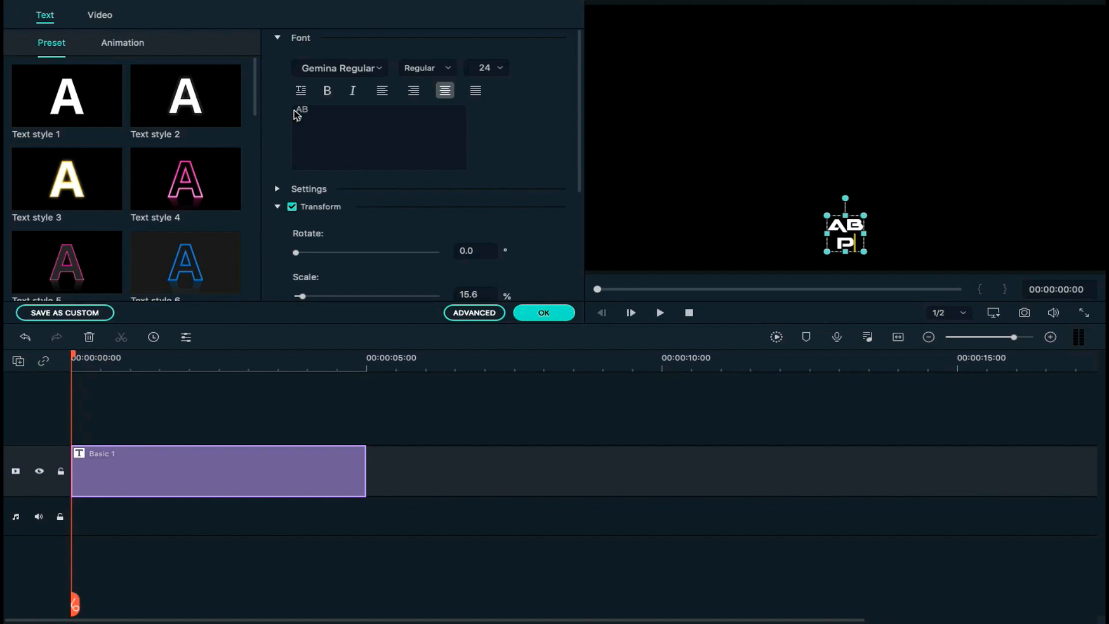
pyautogui.write('LAN')
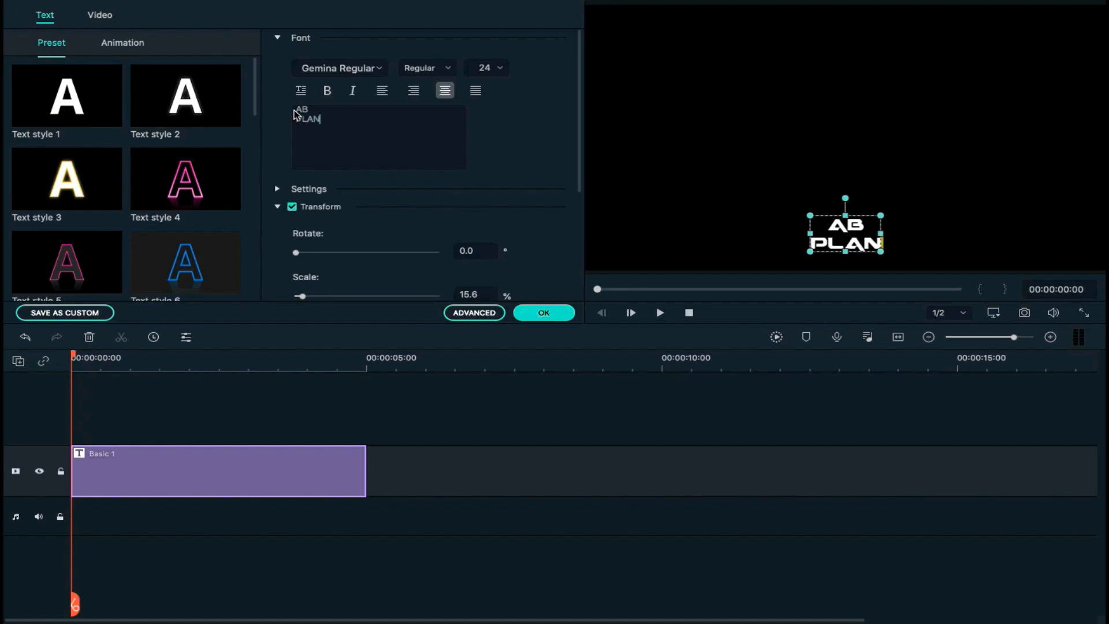
pyautogui.write('ET')
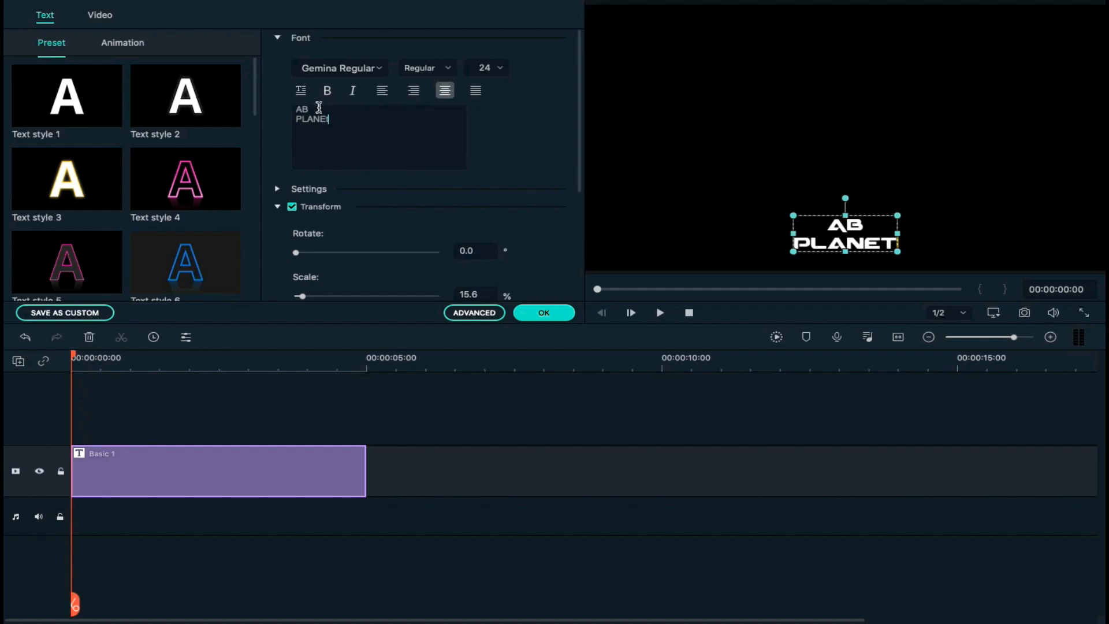
# Set the font size of the AB line to 200 and move the title up to the middle of the frame
pyautogui.moveTo(319, 108); pyautogui.dragTo(289, 105)
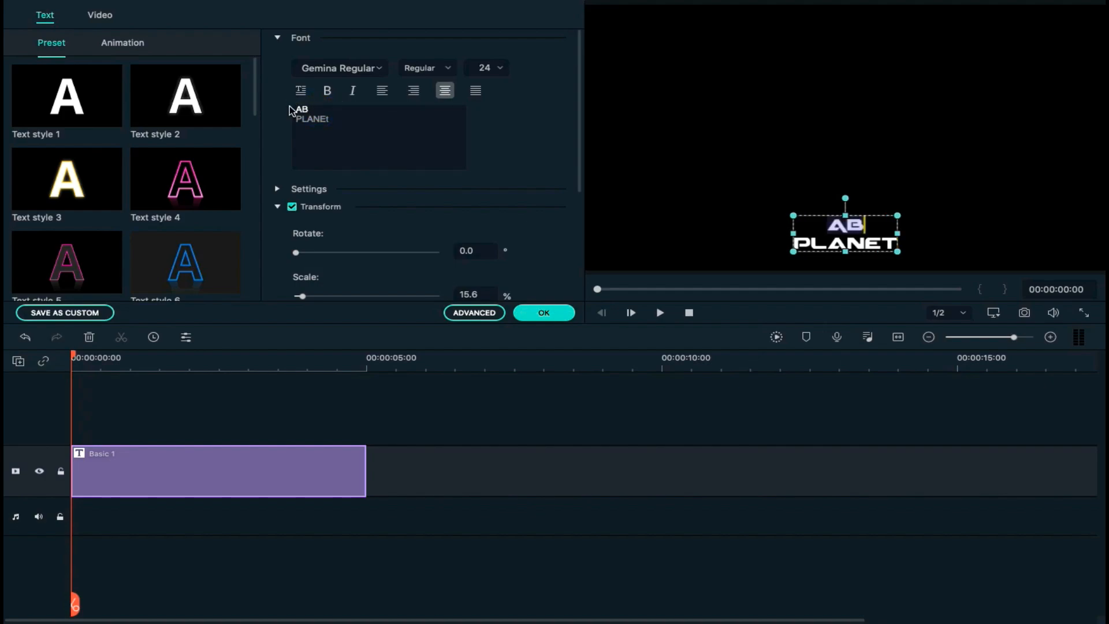
pyautogui.click(491, 67)
pyautogui.doubleClick(473, 67)
pyautogui.write('200')
pyautogui.press('Return')
pyautogui.moveTo(792, 148); pyautogui.dragTo(788, 48)
# Set the font size of the PLANET line to 36
pyautogui.click(339, 117)
pyautogui.keyDown('shift'); pyautogui.click(292, 117); pyautogui.keyUp('shift')
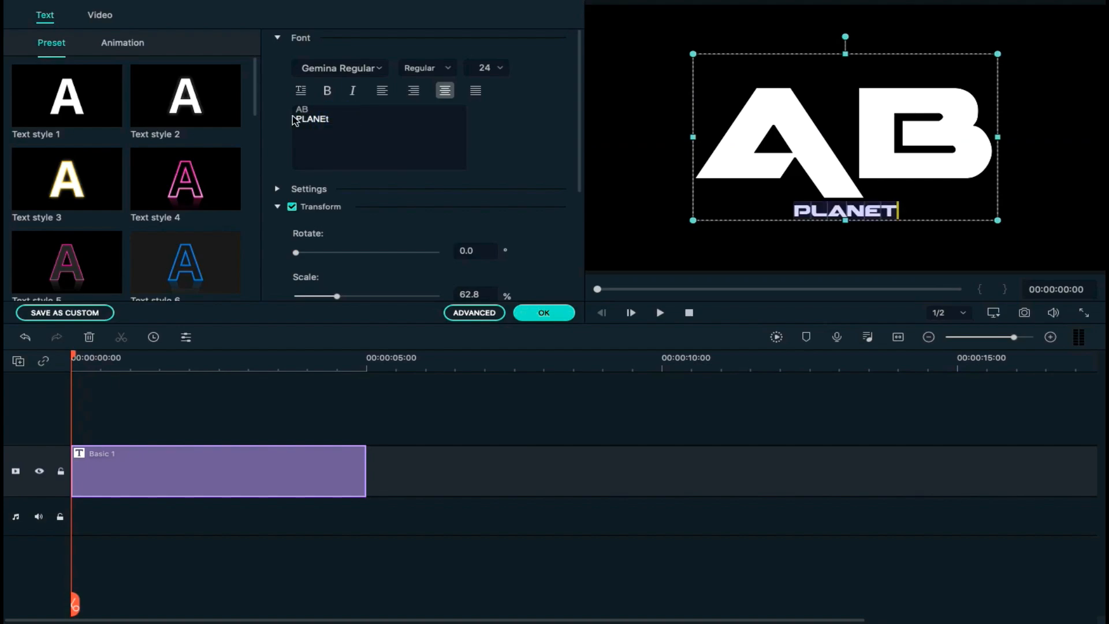
pyautogui.click(500, 68)
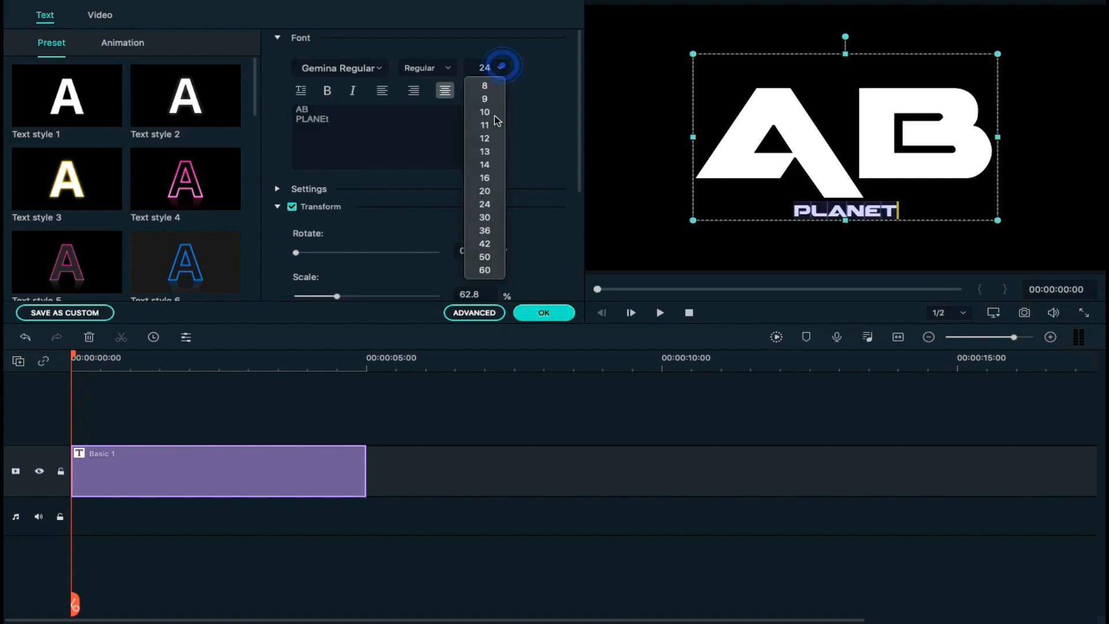
pyautogui.click(489, 231)
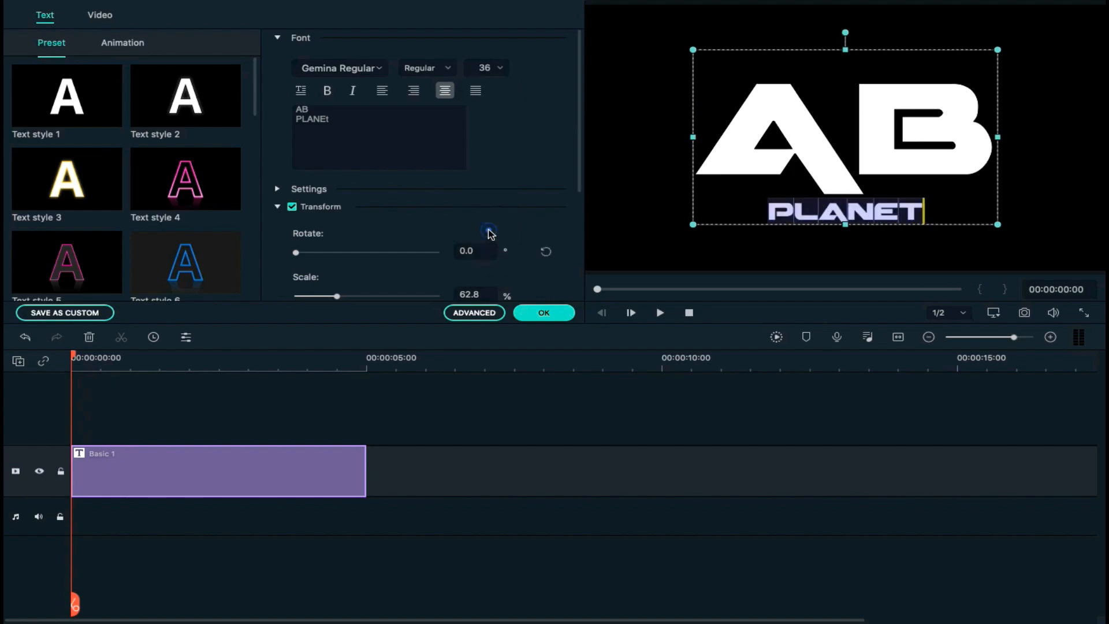
pyautogui.click(829, 49)
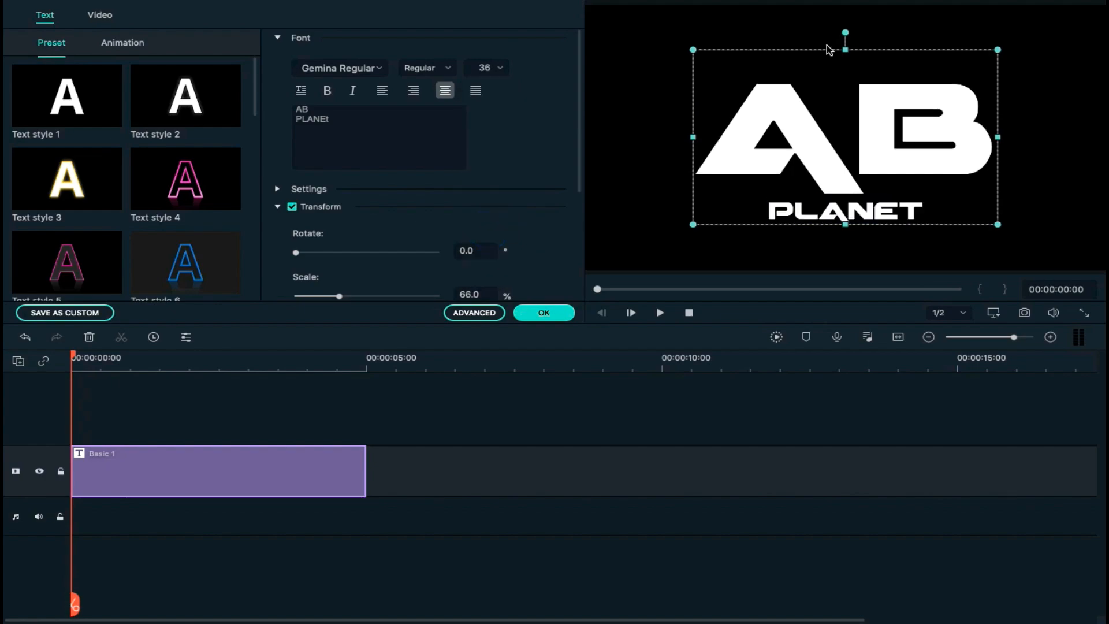
# Apply the Erase text animation to the title and check it in the advanced text editor
pyautogui.click(132, 45)
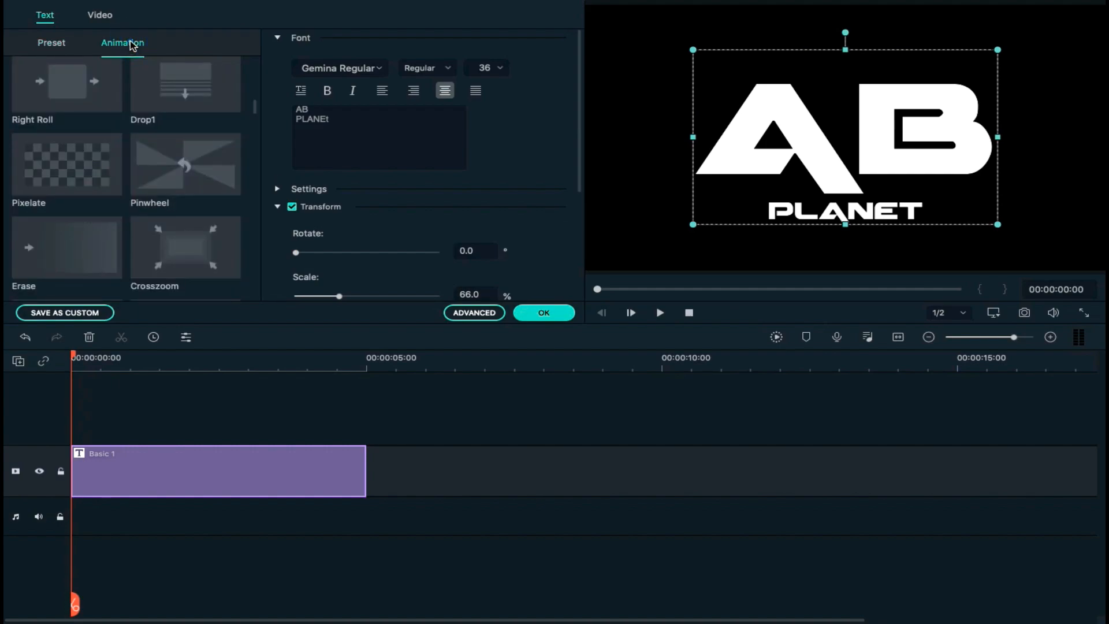
pyautogui.click(63, 255)
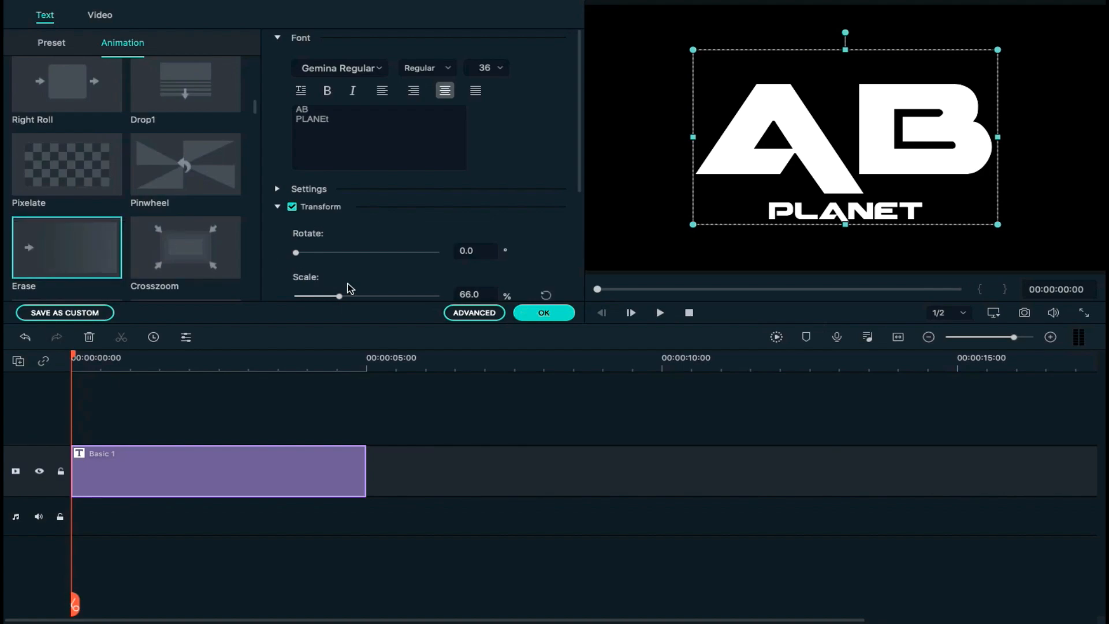
pyautogui.click(468, 313)
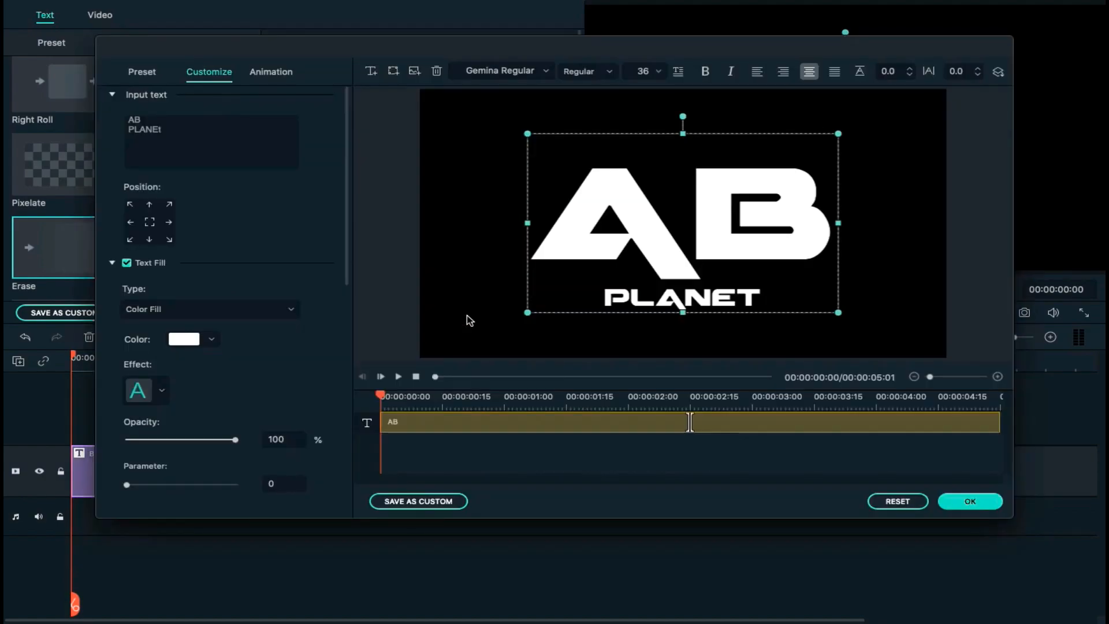
pyautogui.click(399, 377)
pyautogui.click(690, 420)
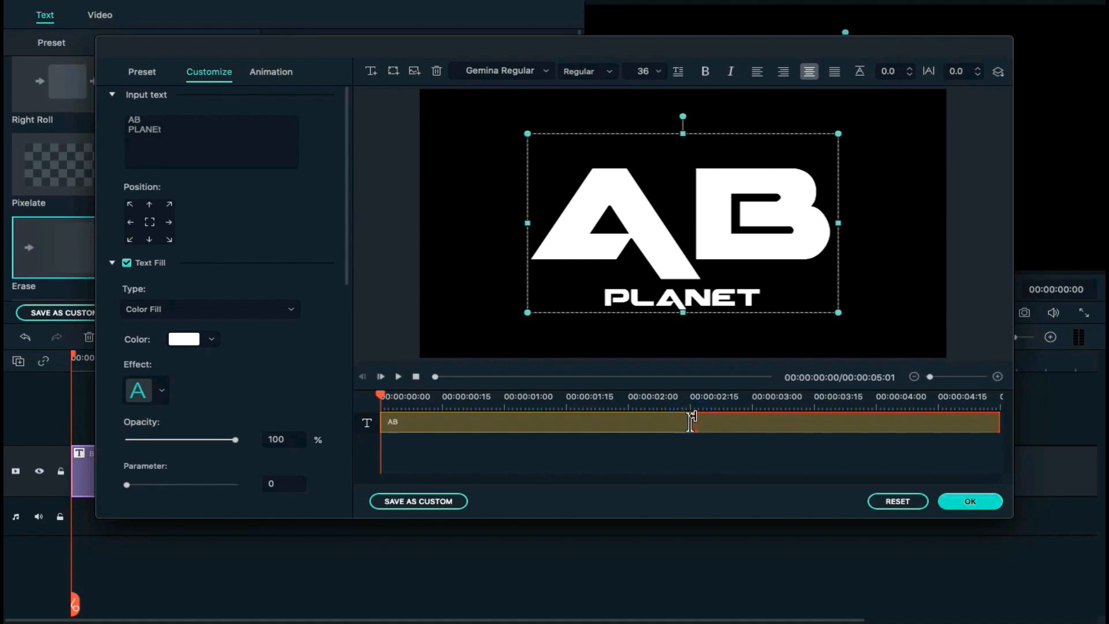
pyautogui.click(991, 501)
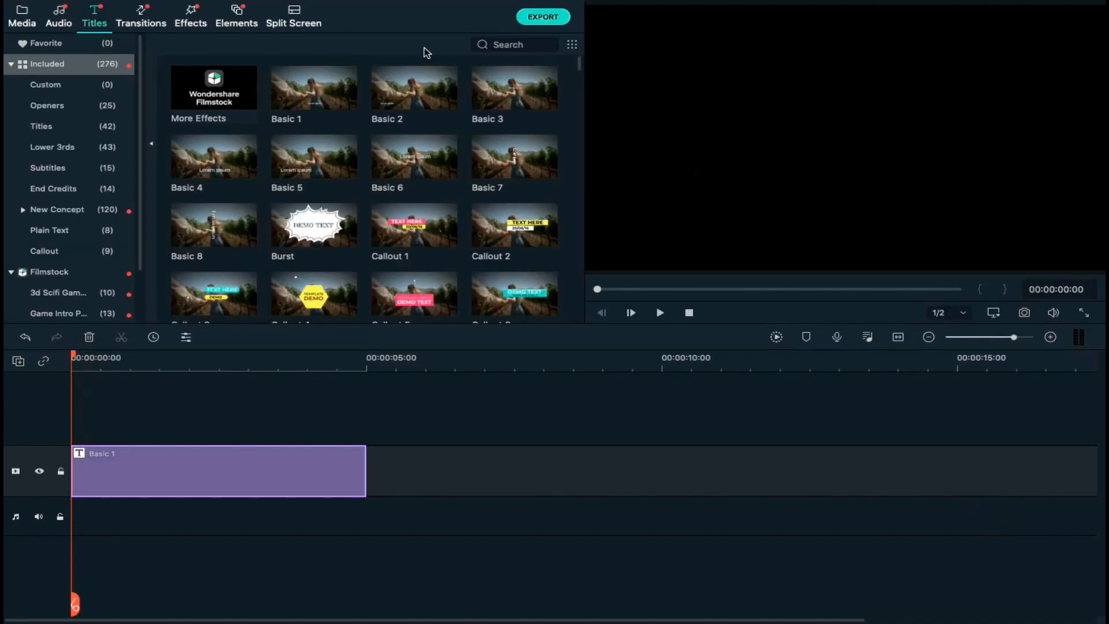
# Export the title as an MP4 to the Desktop, and delete the title clip from the timeline
pyautogui.click(537, 19)
pyautogui.click(610, 228)
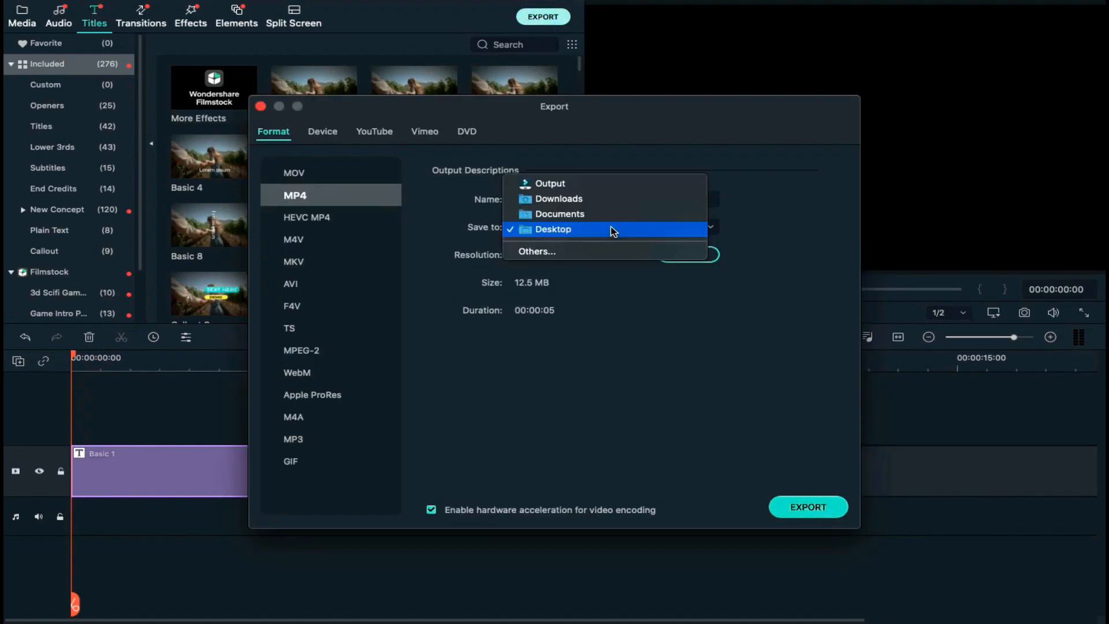
pyautogui.click(611, 229)
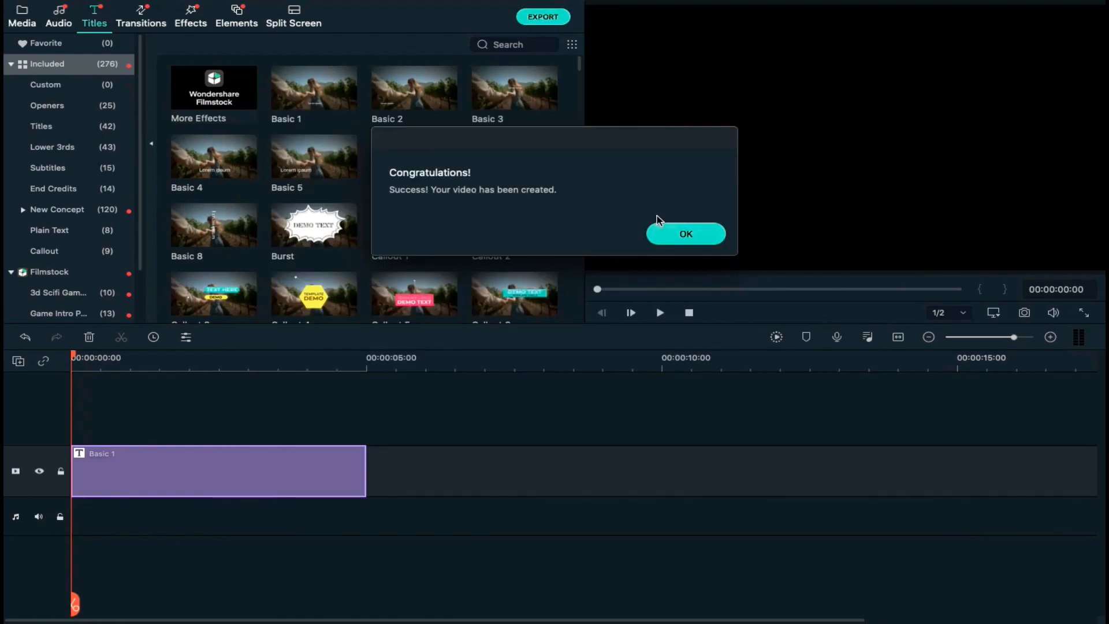
pyautogui.click(684, 233)
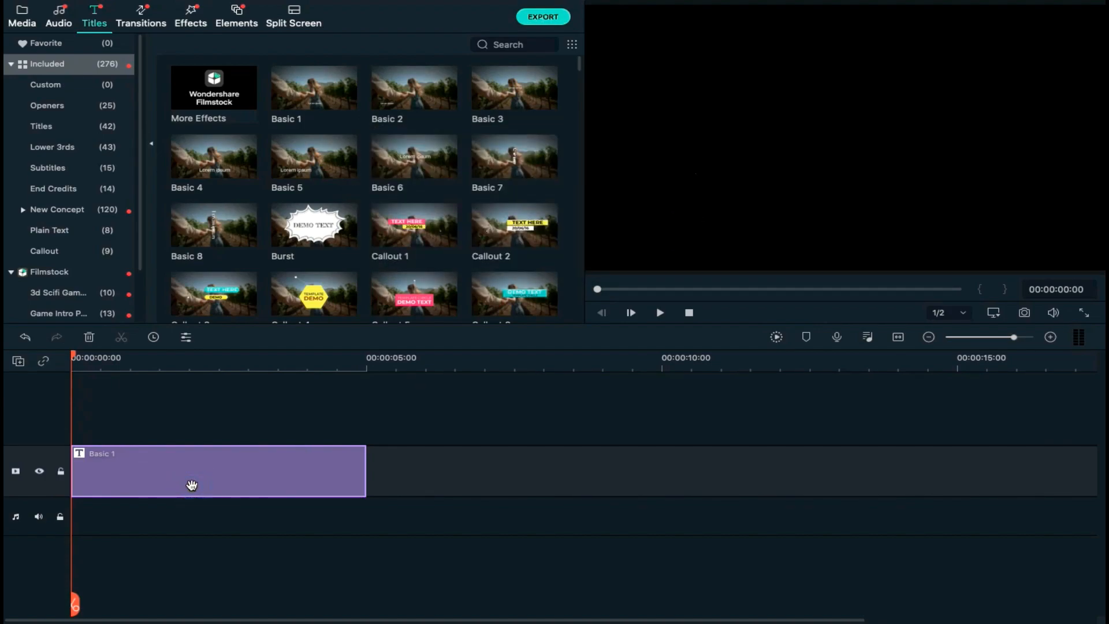
pyautogui.press('Delete')
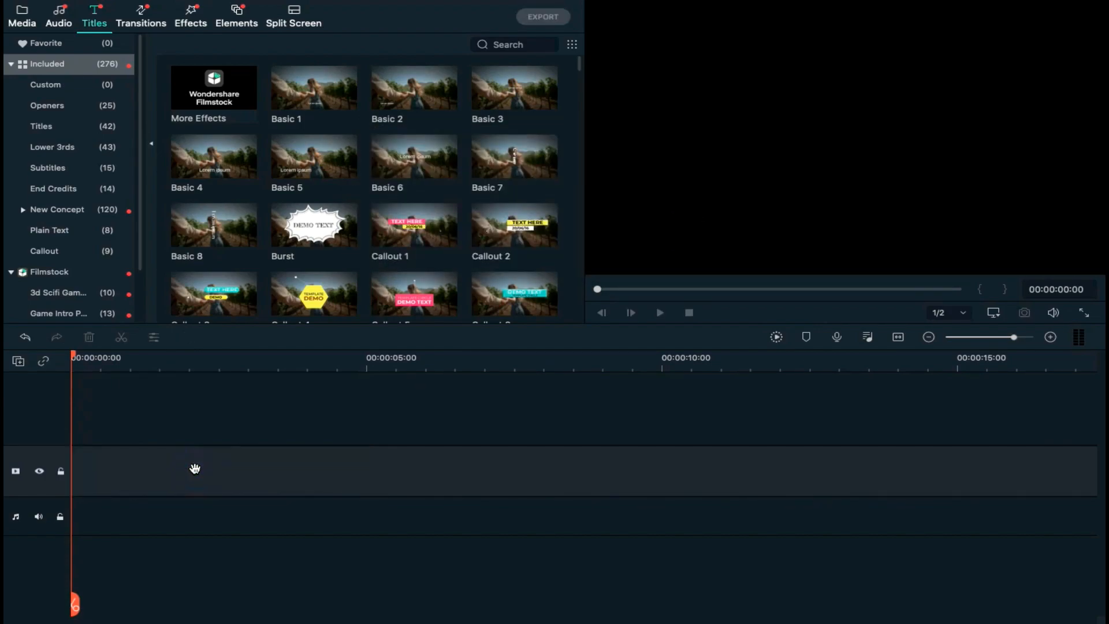
# Import Forest - 49981.mp4 and My Video.mp4 from the Desktop into the project media
pyautogui.click(24, 17)
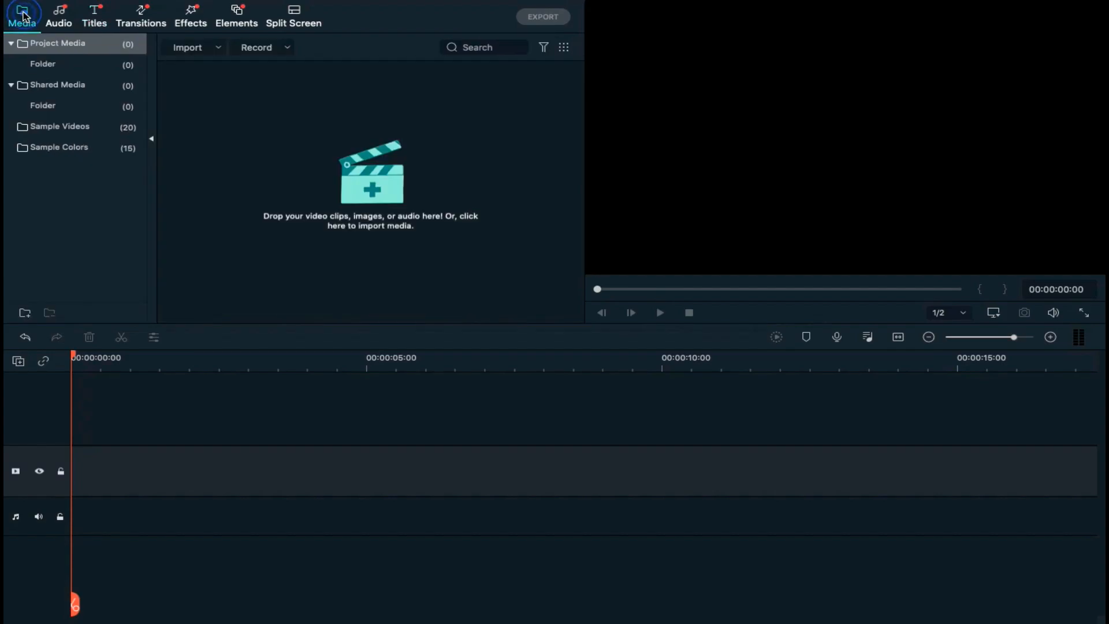
pyautogui.rightClick(238, 119)
pyautogui.click(272, 127)
pyautogui.click(440, 146)
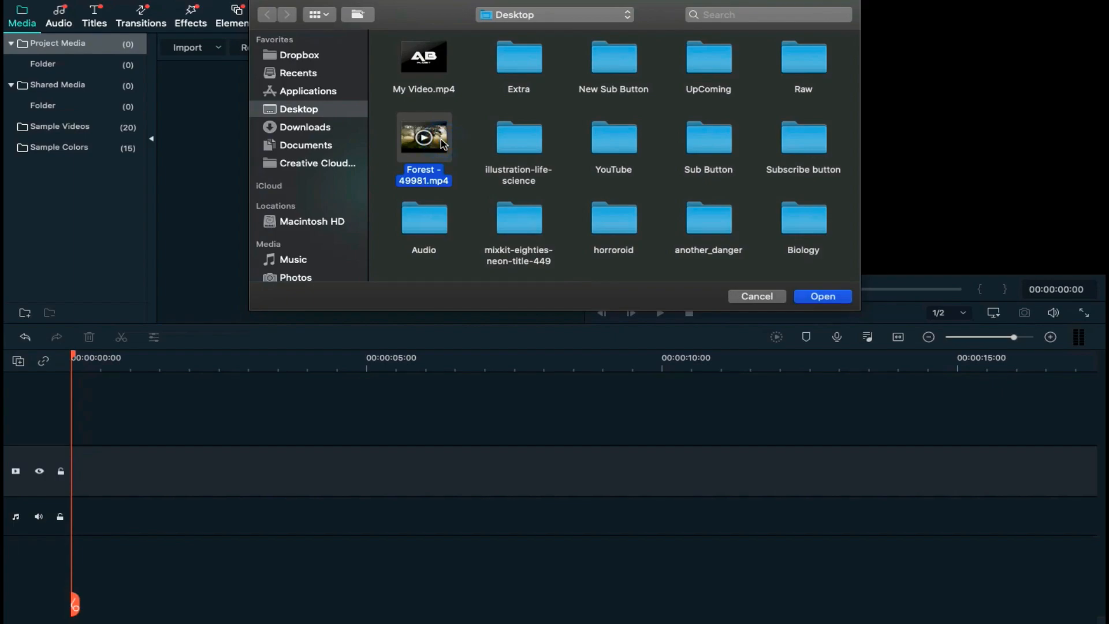
pyautogui.keyDown('super'); pyautogui.click(441, 56); pyautogui.keyUp('super')
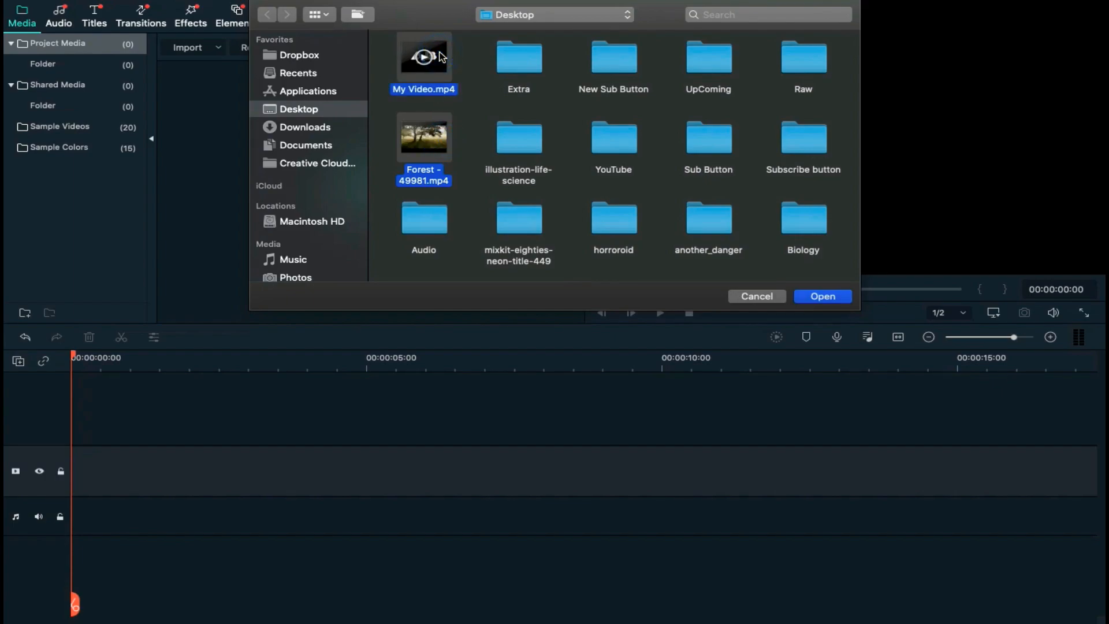
pyautogui.click(827, 299)
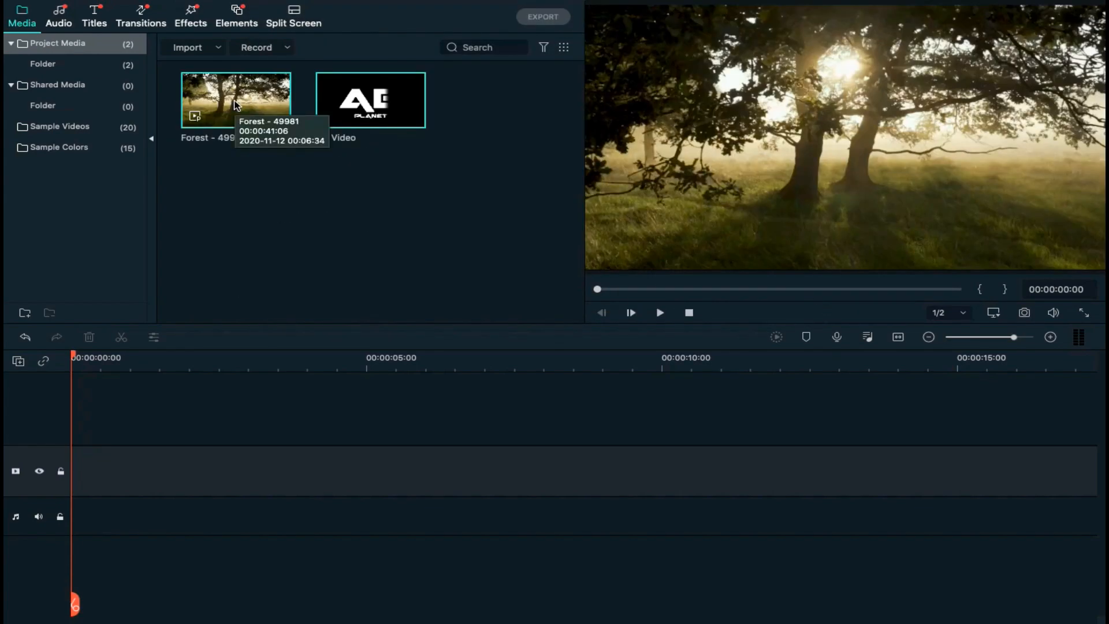
# Place the Forest - 49981 clip at the start of the timeline and My Video on the track directly above it
pyautogui.click(272, 198)
pyautogui.click(255, 125)
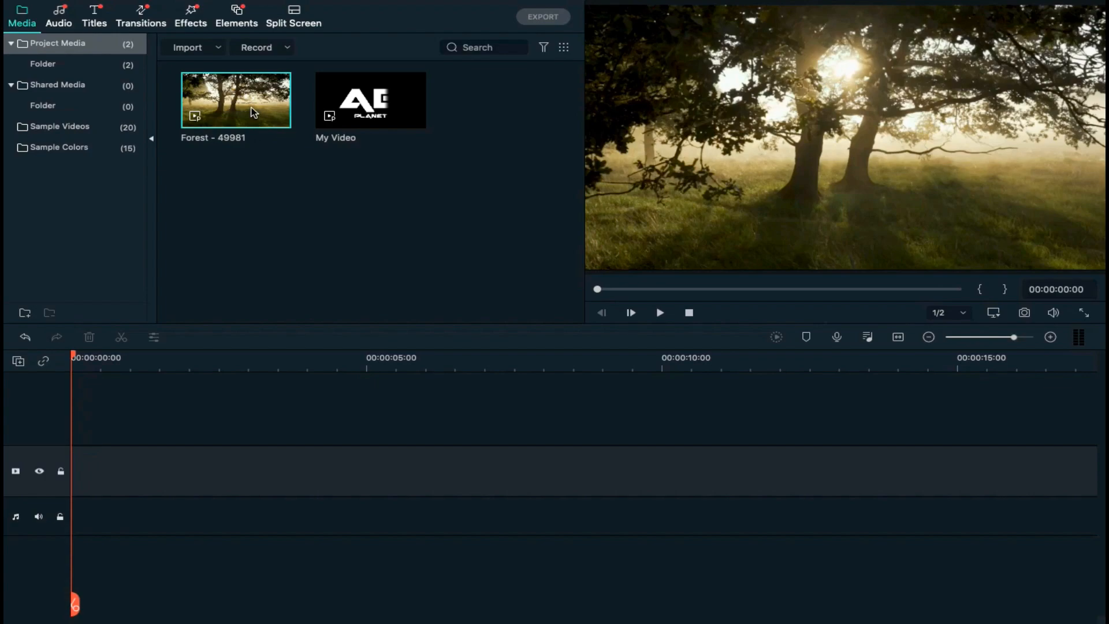
pyautogui.moveTo(252, 111); pyautogui.dragTo(76, 475)
pyautogui.click(668, 405)
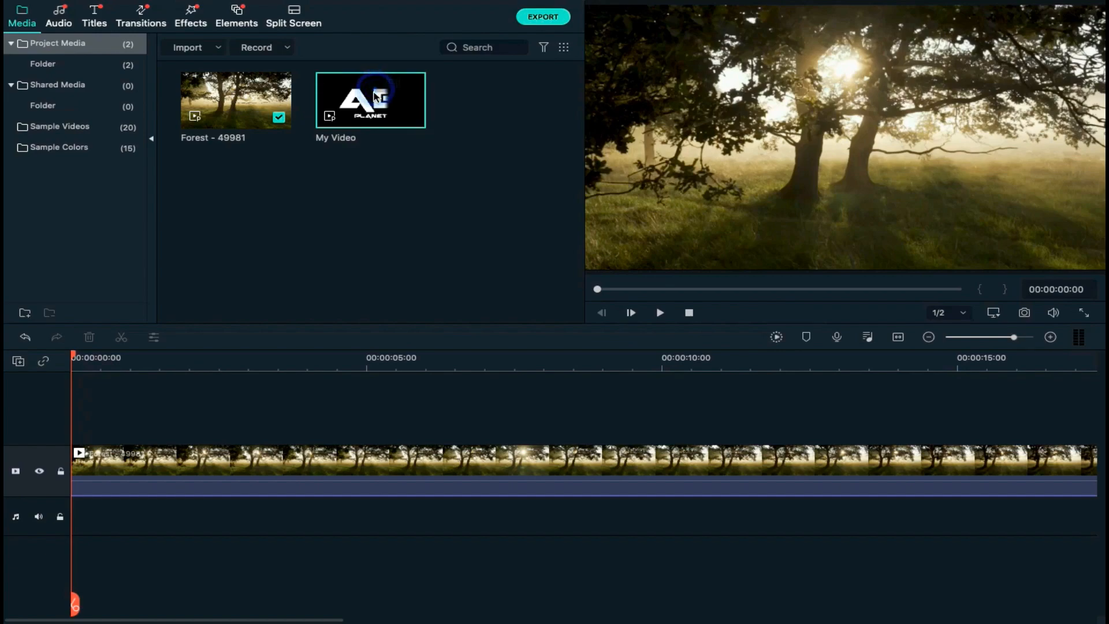
pyautogui.moveTo(282, 343); pyautogui.dragTo(77, 445)
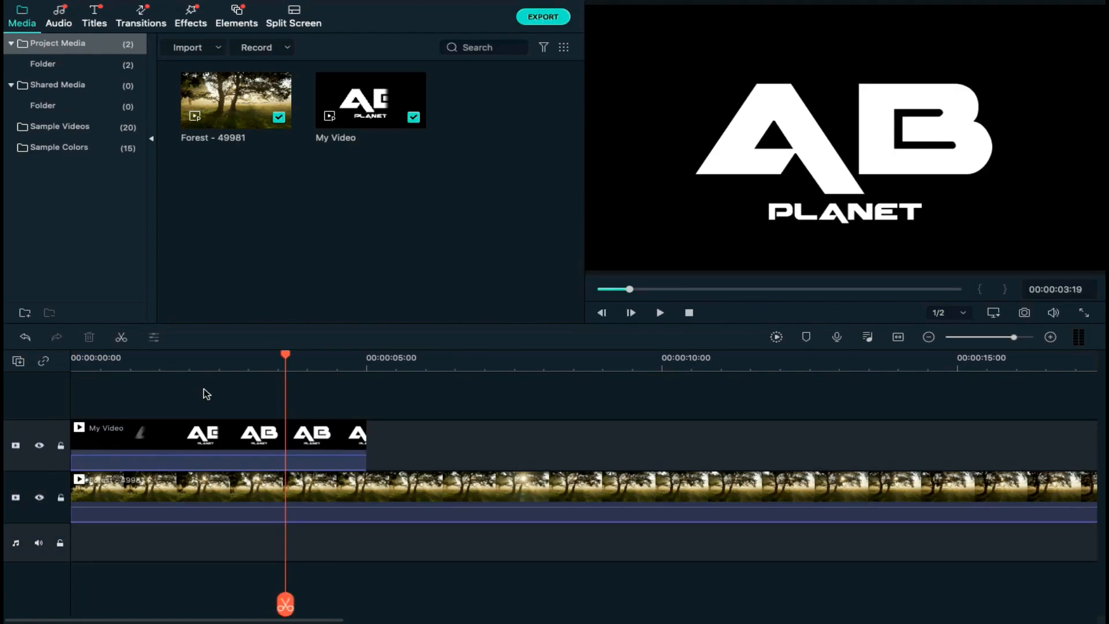
# Set the blending mode of the My Video clip to Multiply
pyautogui.doubleClick(224, 445)
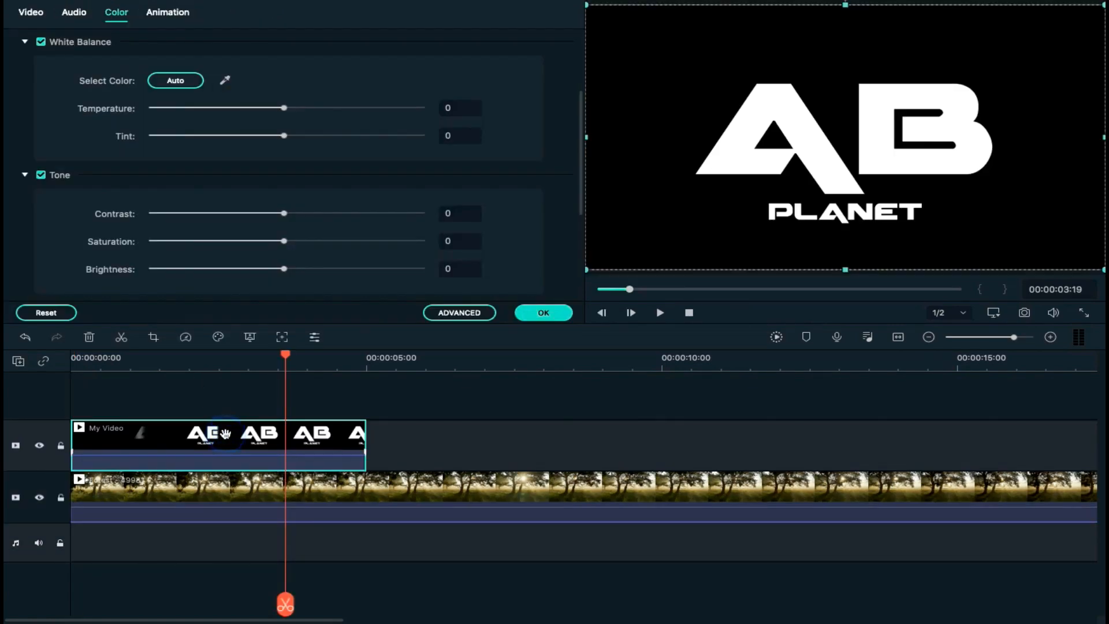
pyautogui.click(39, 14)
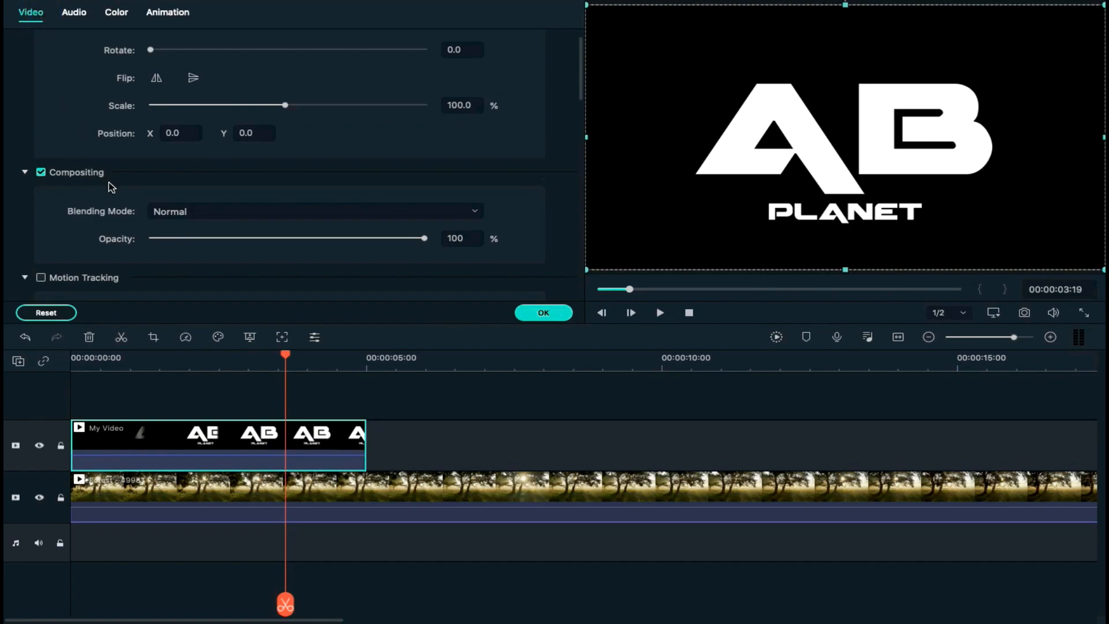
pyautogui.click(210, 210)
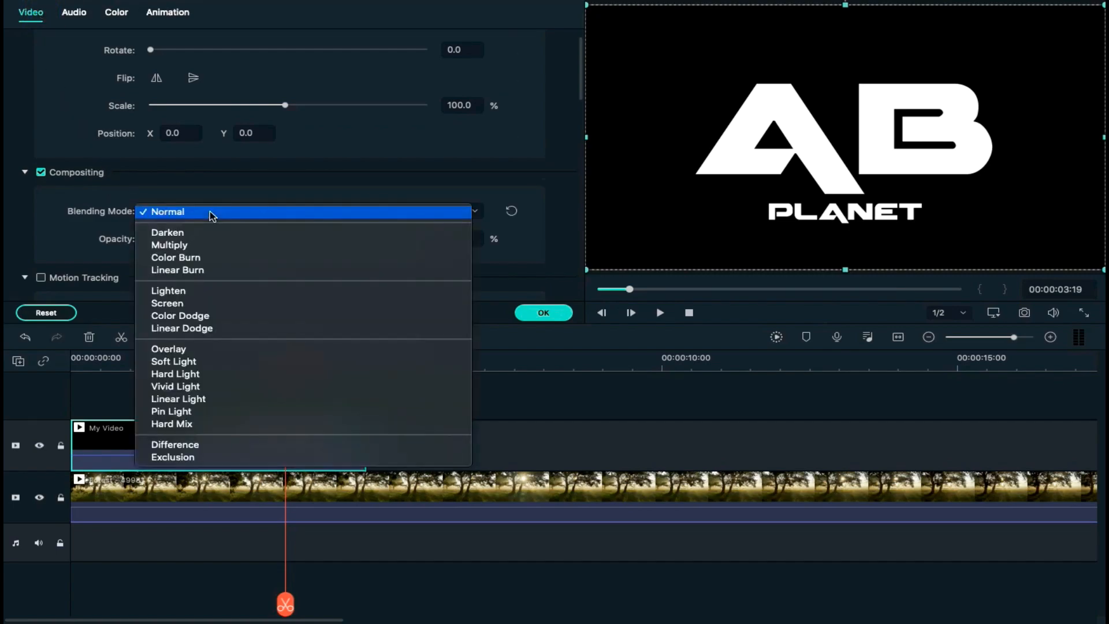
pyautogui.click(191, 245)
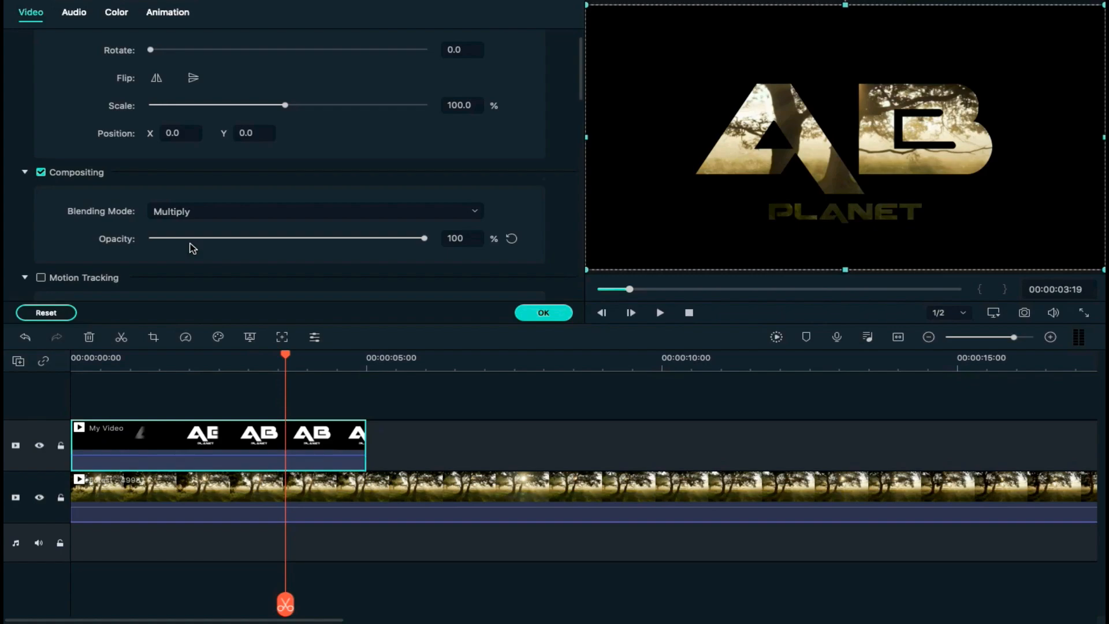
# Grade the forest clip with temperature 58, slightly higher tint, contrast 52, saturation 11 and brightness 16
pyautogui.click(335, 487)
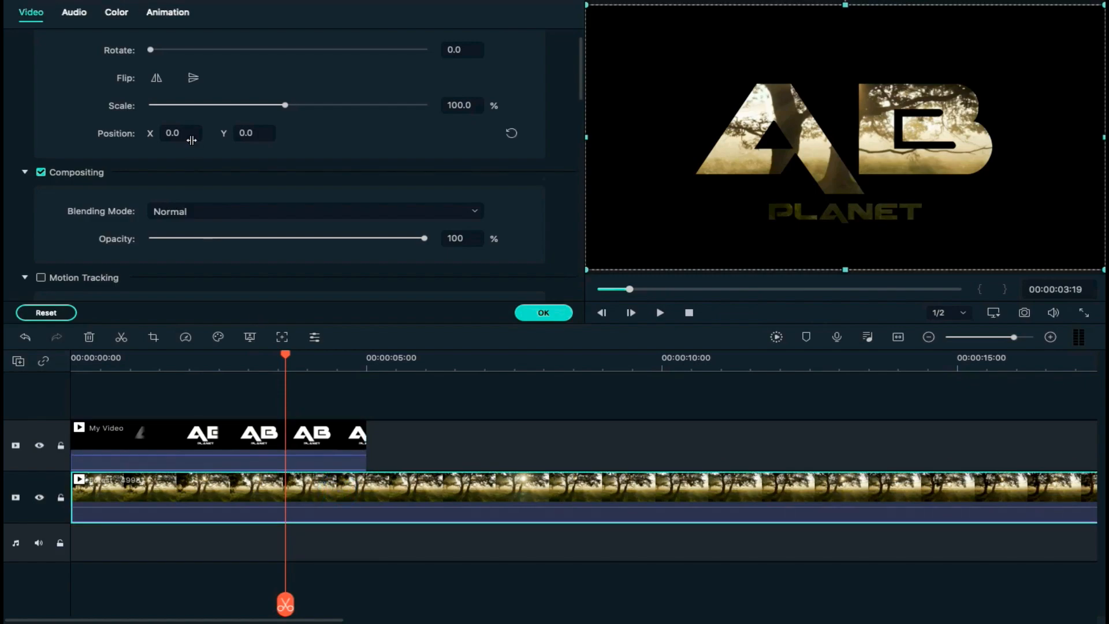
pyautogui.click(124, 17)
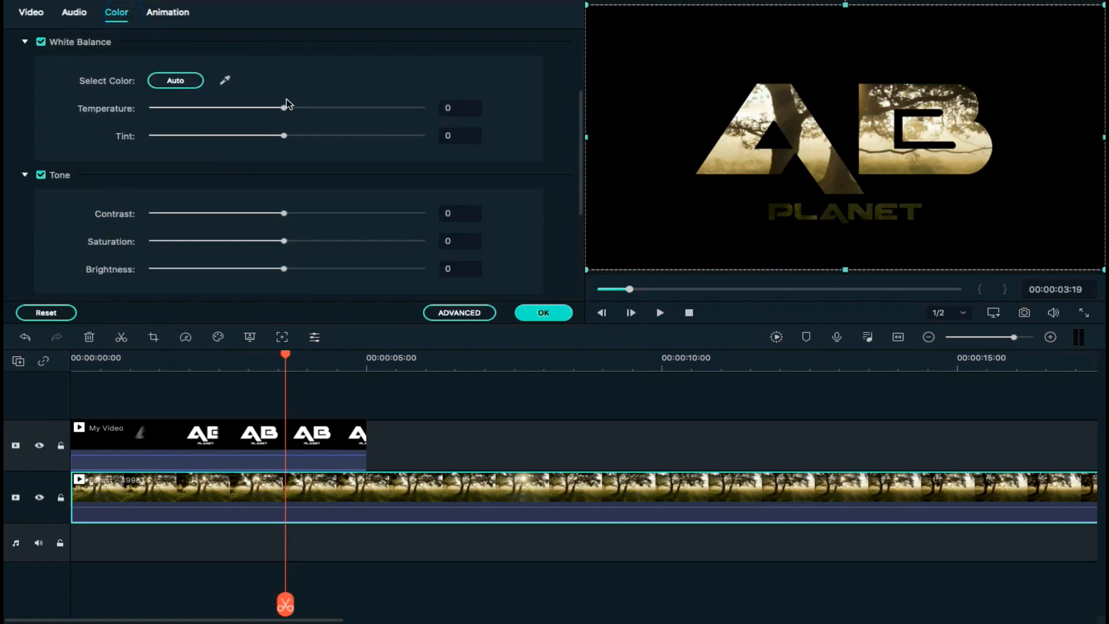
pyautogui.moveTo(286, 109); pyautogui.dragTo(365, 108)
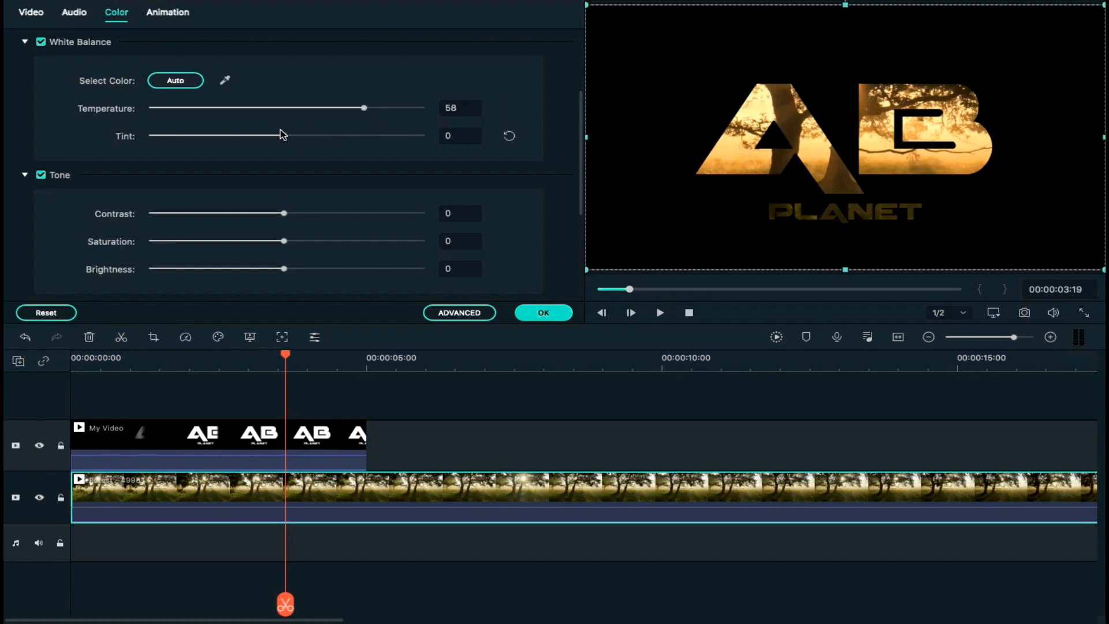
pyautogui.moveTo(286, 136)
pyautogui.mouseDown()
pyautogui.moveTo(332, 138)
pyautogui.moveTo(291, 138)
pyautogui.mouseUp()
pyautogui.moveTo(284, 214); pyautogui.dragTo(309, 215)
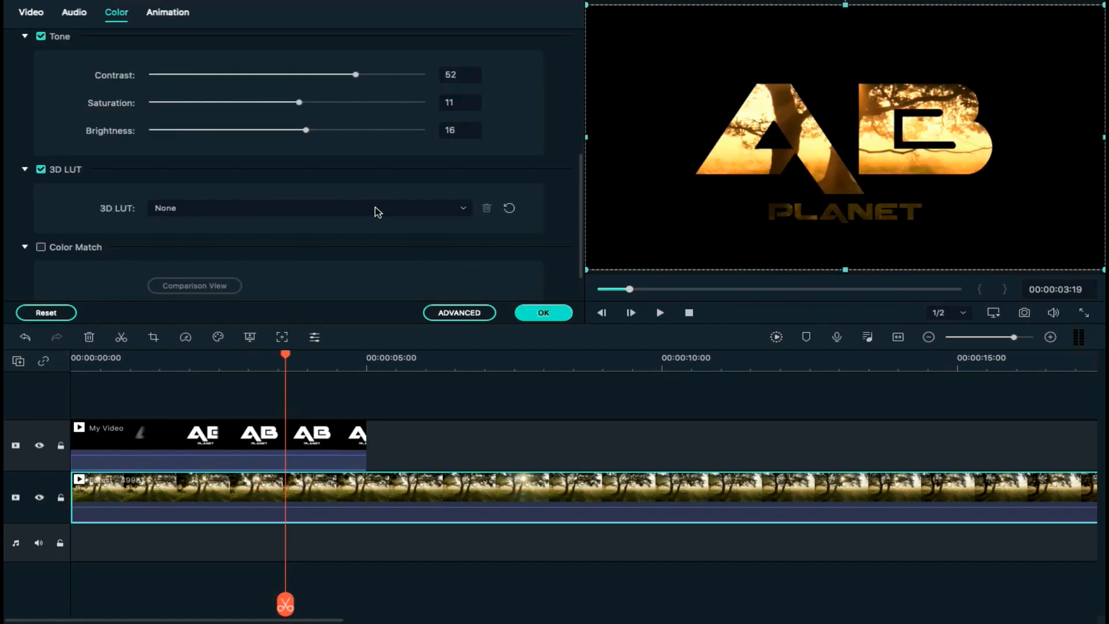
# Apply the Dark Film 3D LUT to the forest clip and accept the colour settings
pyautogui.click(375, 209)
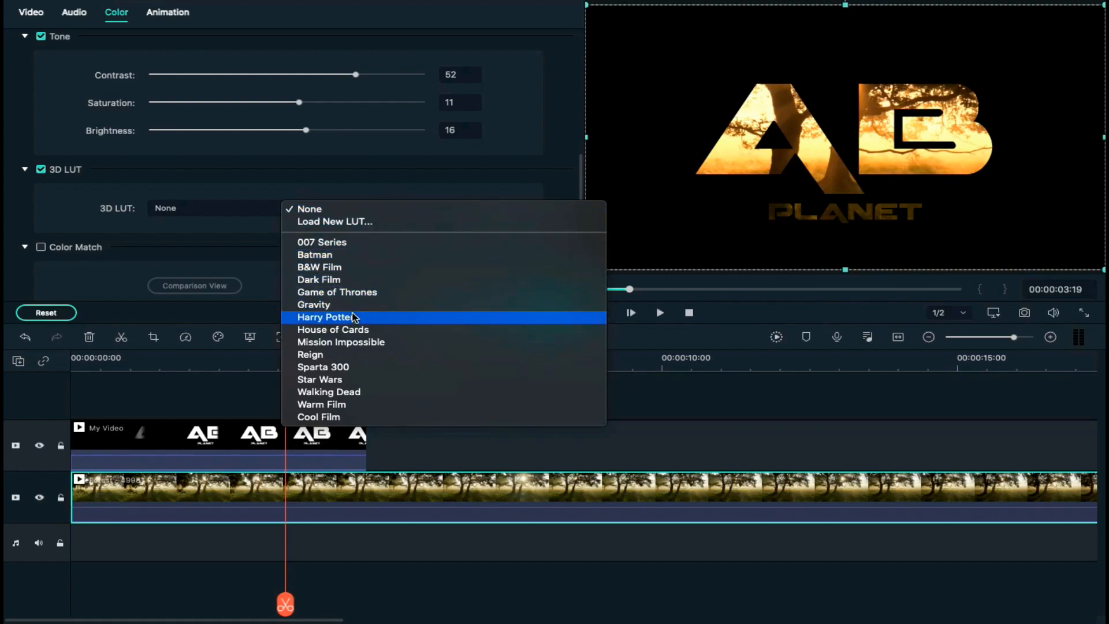
pyautogui.click(349, 281)
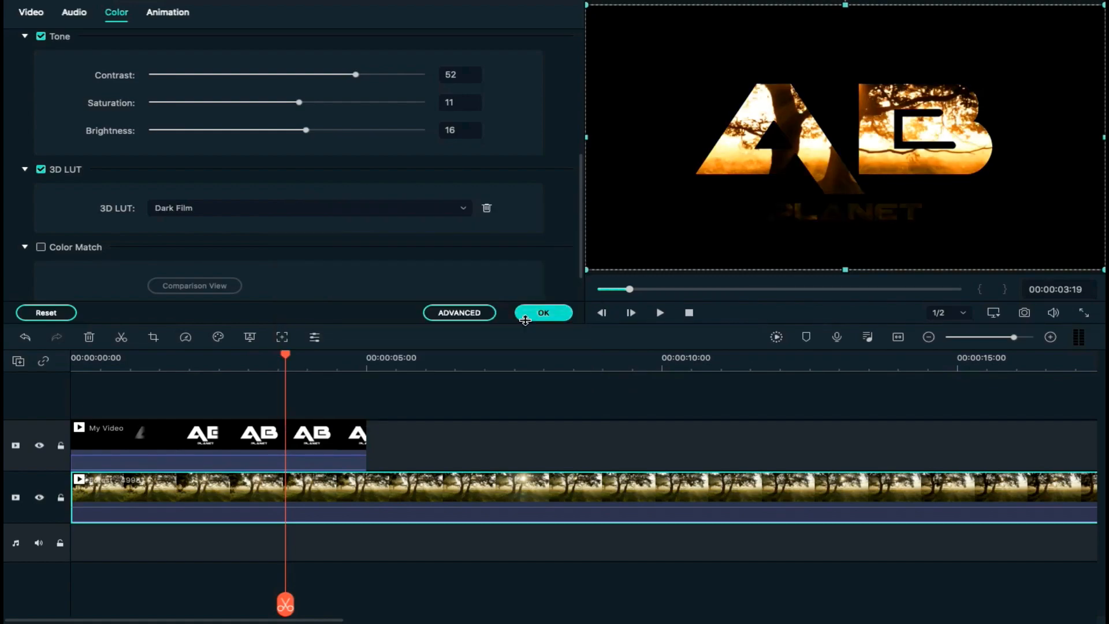
pyautogui.click(542, 312)
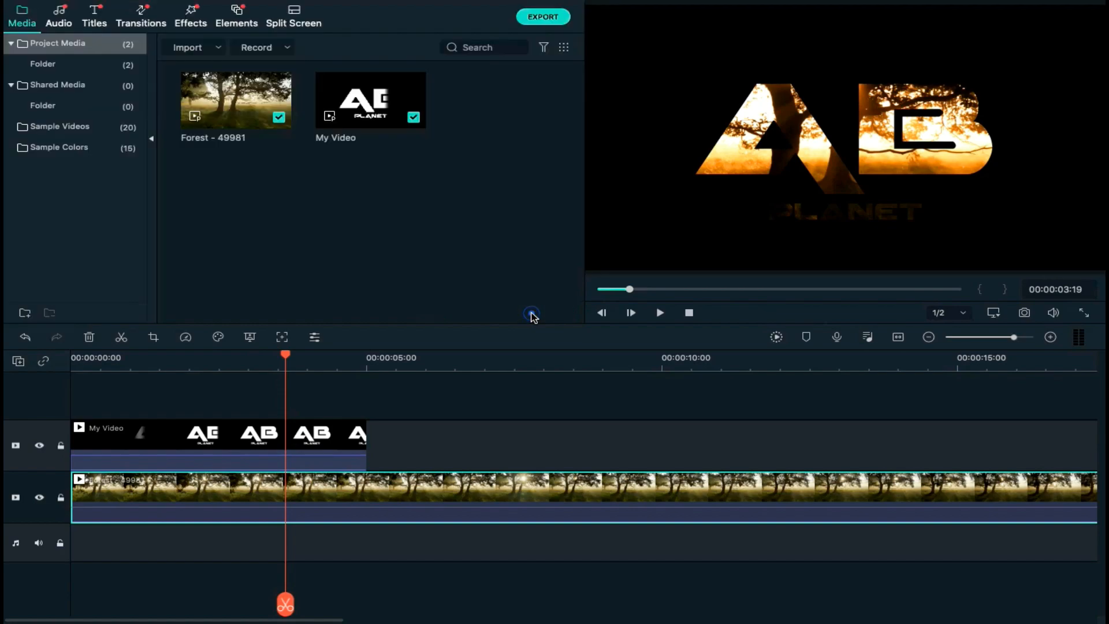
# Find the Erase transition by searching for "erase", add it to the end of My Video, and extend its start back to about 00:00:02:04
pyautogui.click(249, 378)
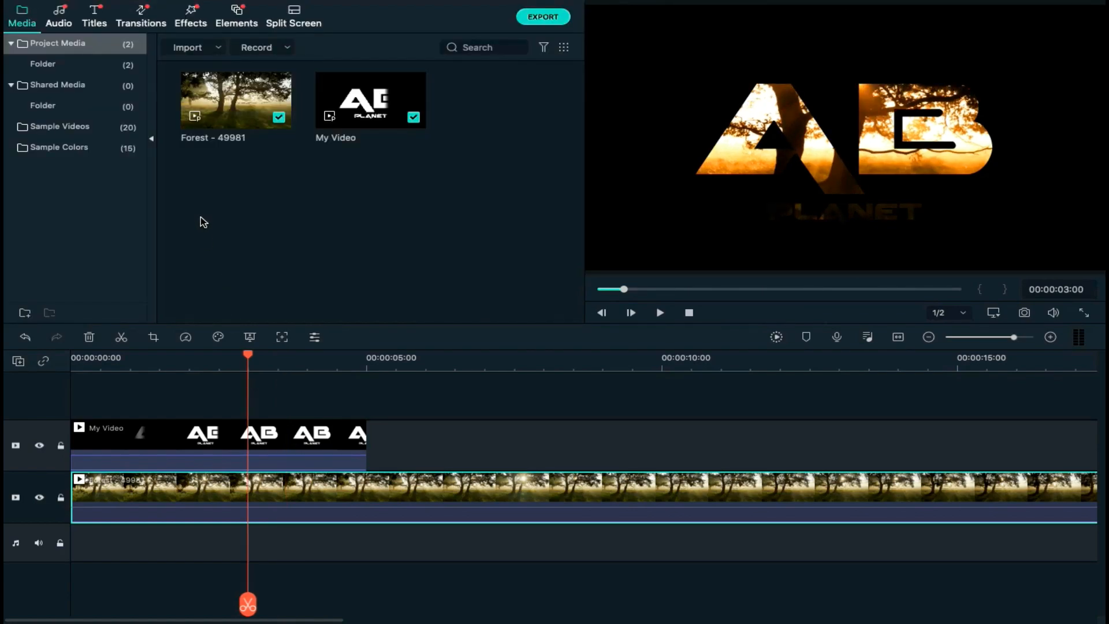
pyautogui.click(145, 23)
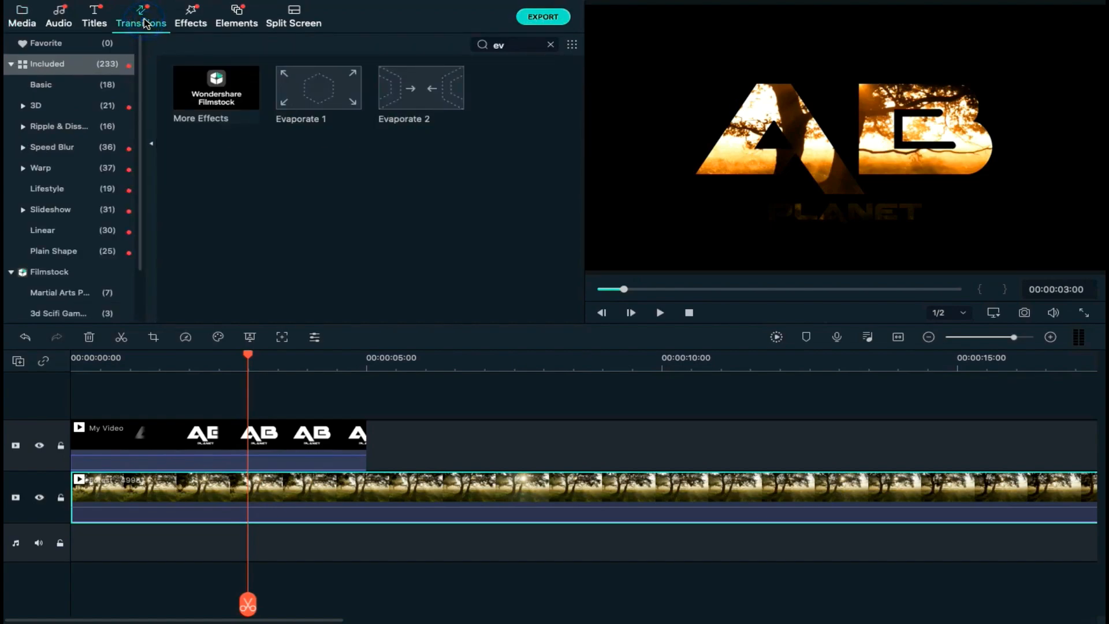
pyautogui.click(551, 45)
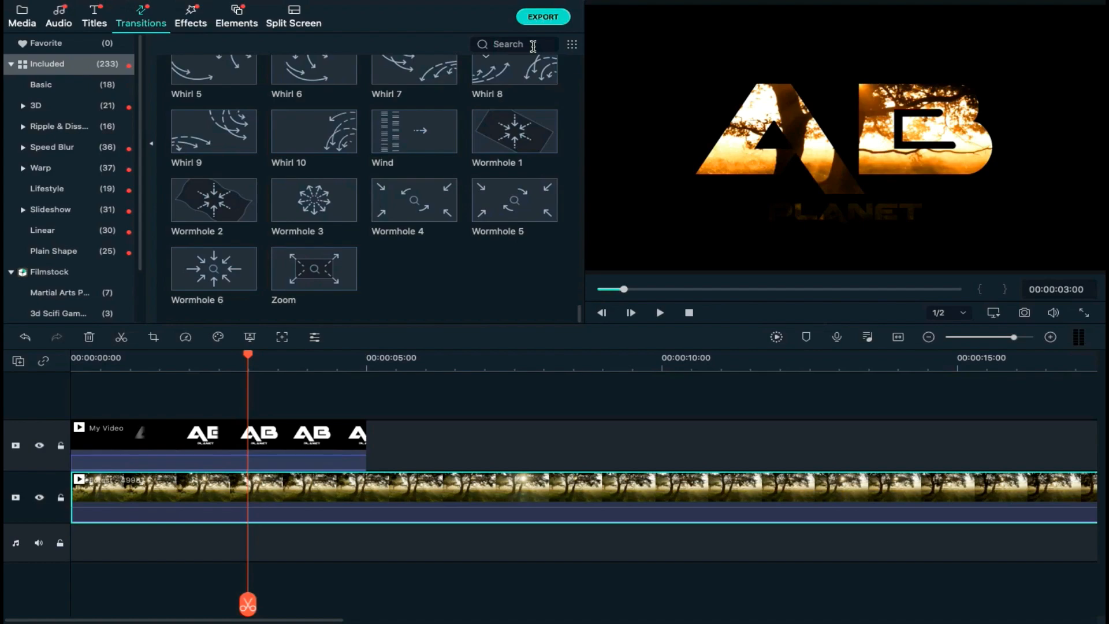
pyautogui.write('erase')
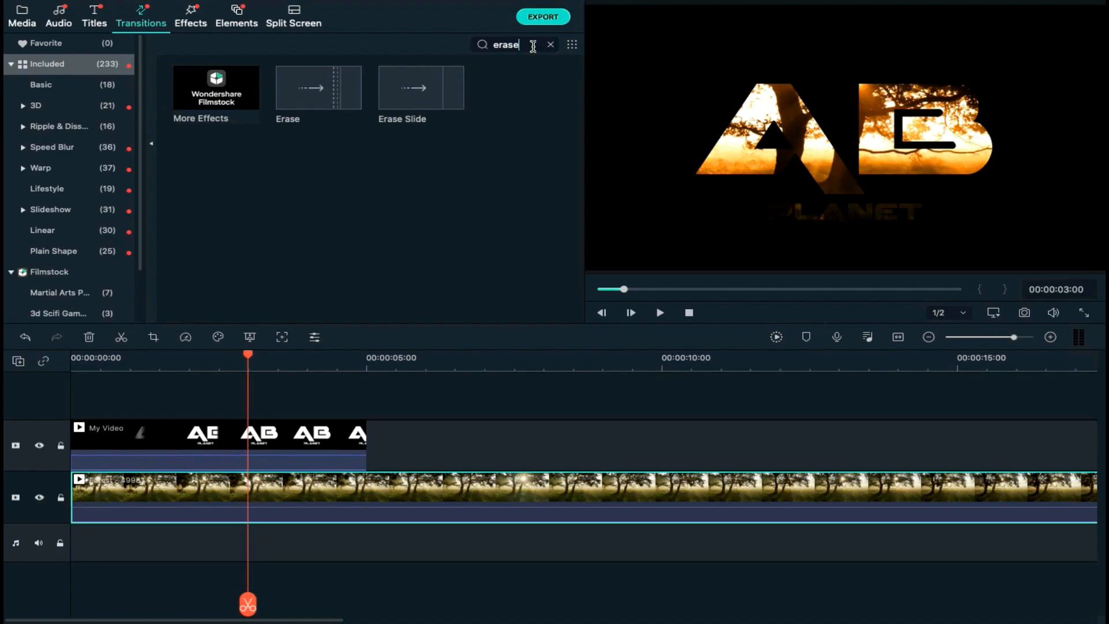
pyautogui.click(325, 96)
pyautogui.moveTo(326, 96); pyautogui.dragTo(317, 453)
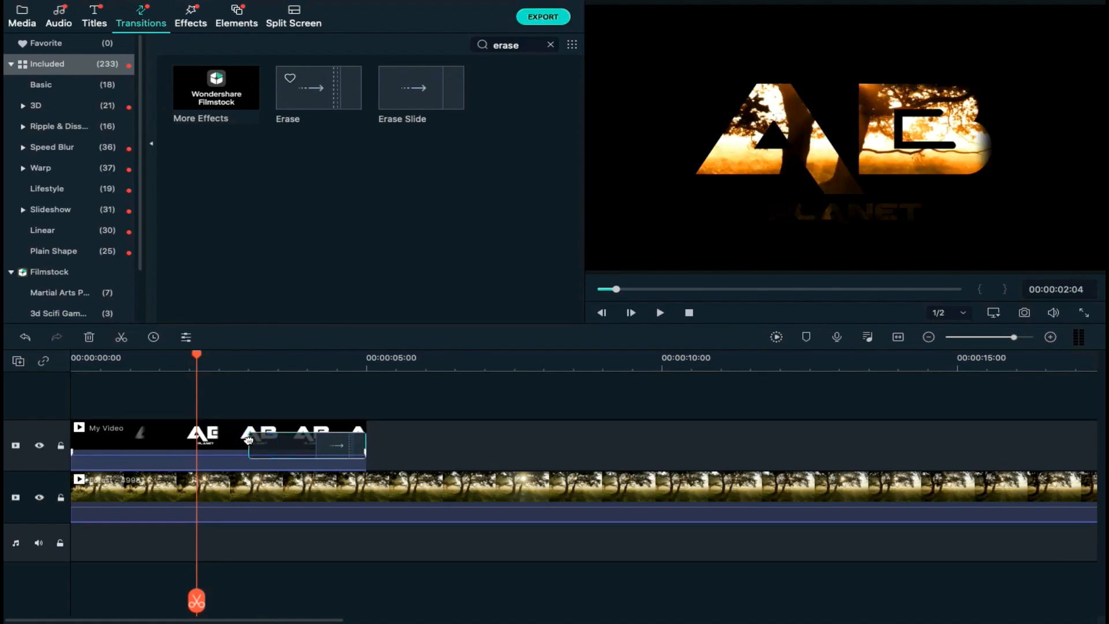
pyautogui.moveTo(249, 442); pyautogui.dragTo(198, 442)
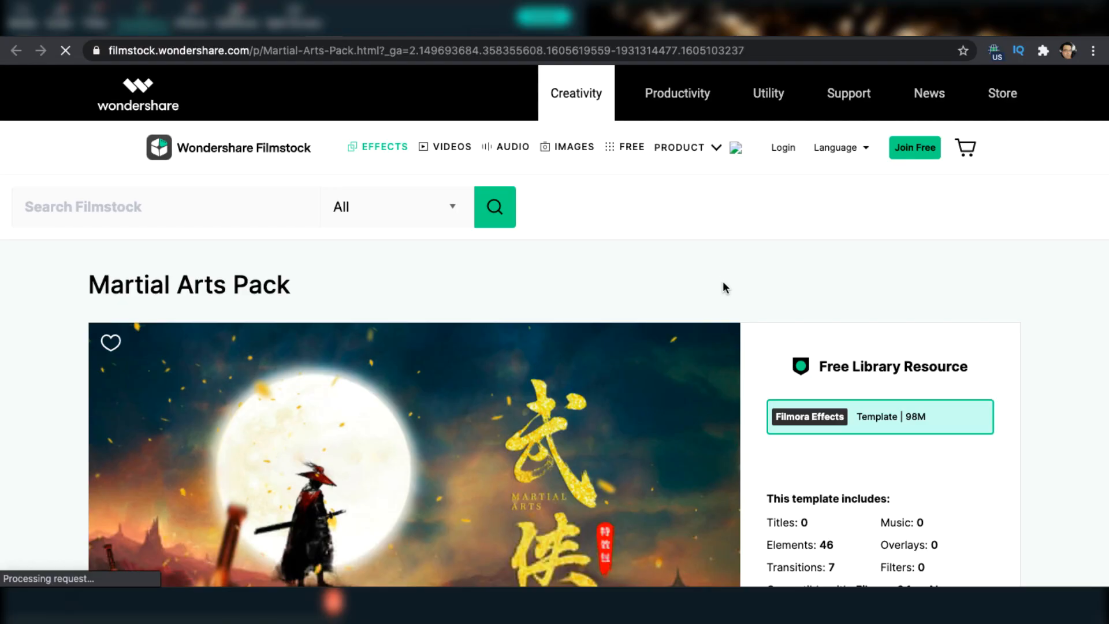
# Review the Martial Arts Pack page on the Filmstock website, including its template contents and Staff Picks section
pyautogui.scroll(-3, 722, 282)
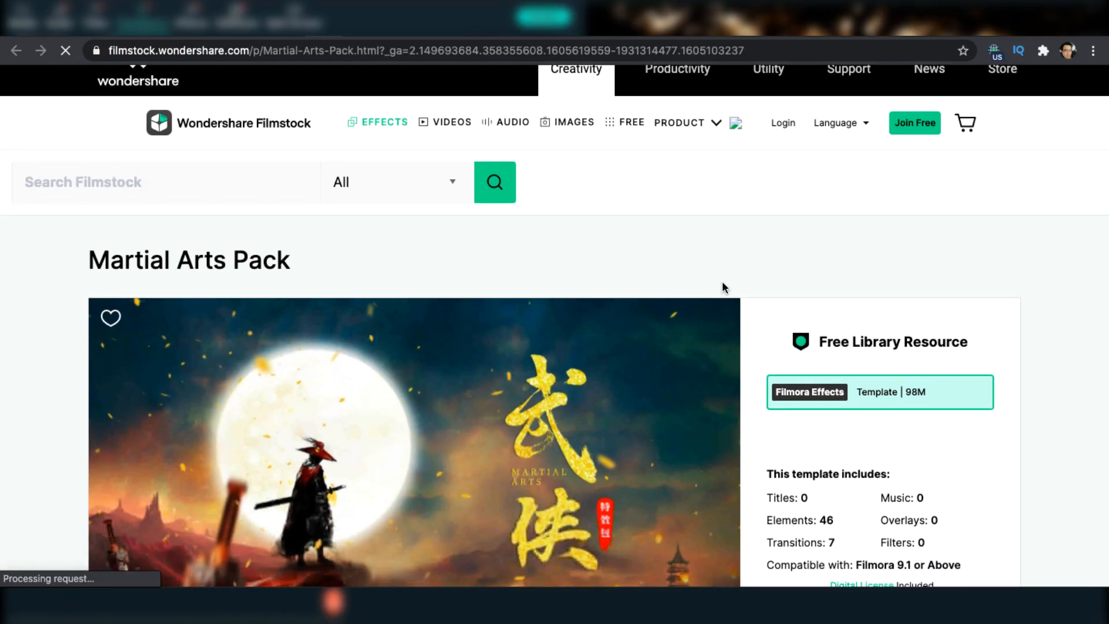
pyautogui.scroll(-1, 724, 288)
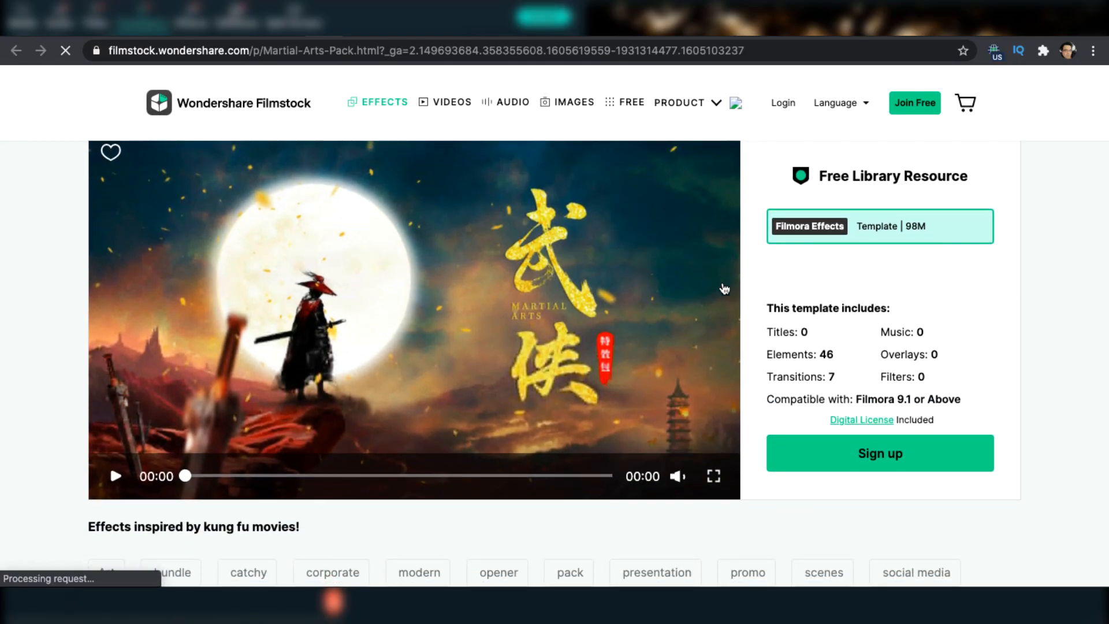
pyautogui.scroll(-3, 724, 288)
pyautogui.scroll(-3, 724, 288)
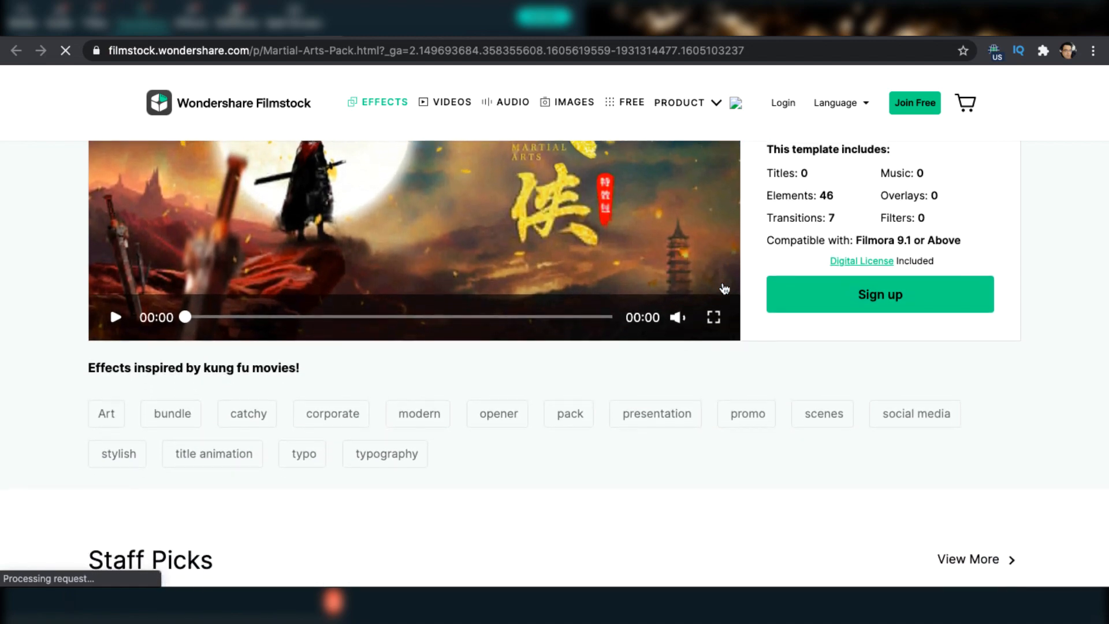
pyautogui.scroll(-3, 724, 289)
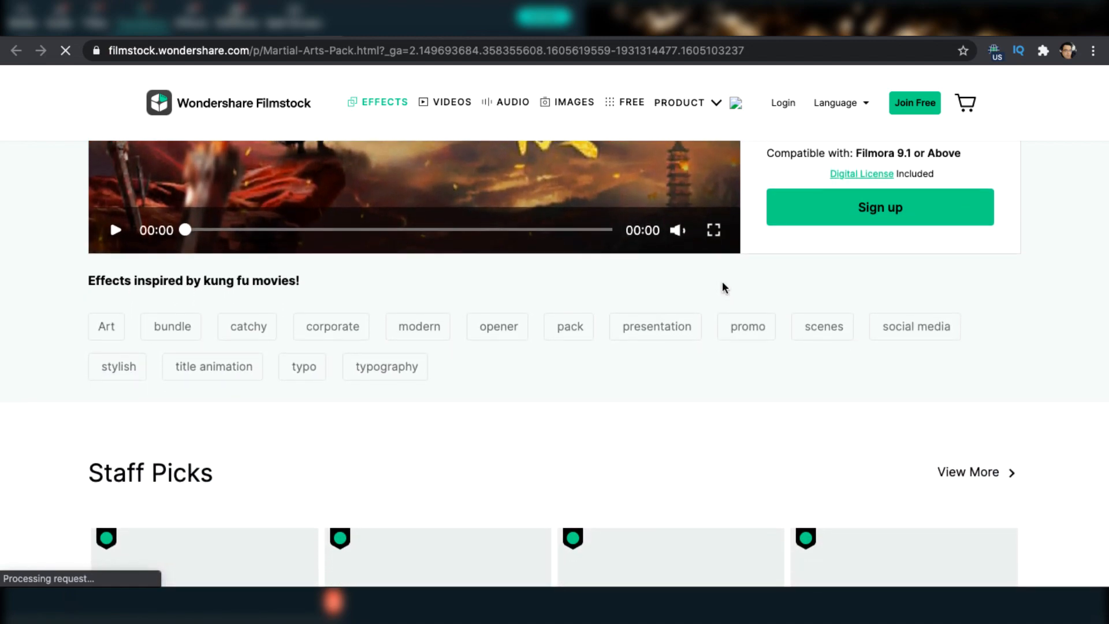
pyautogui.scroll(-1, 724, 288)
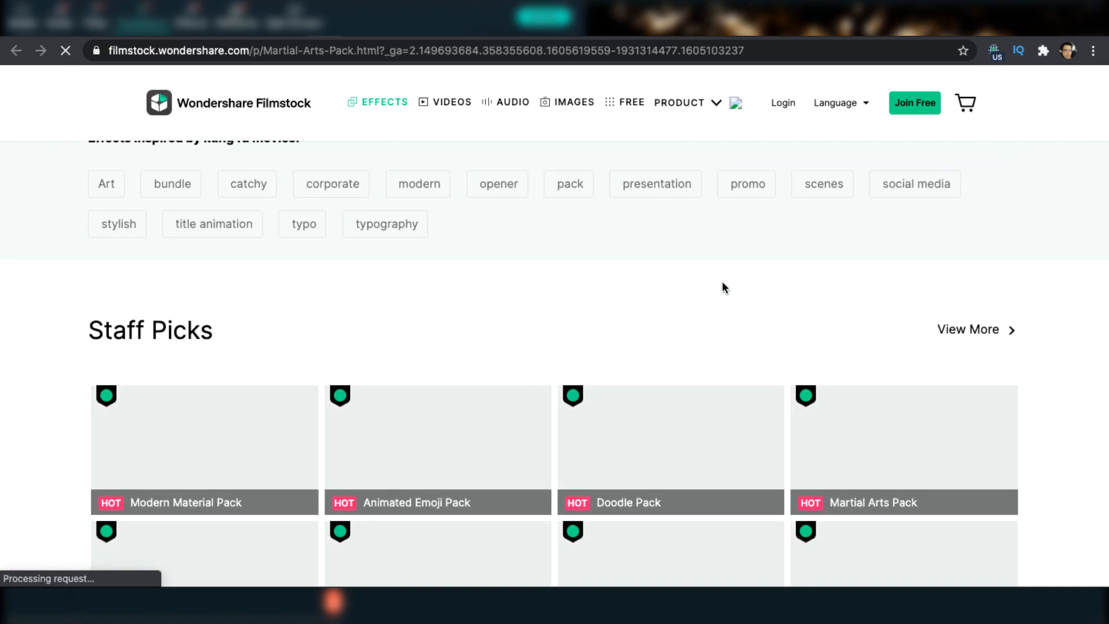
pyautogui.click(794, 7)
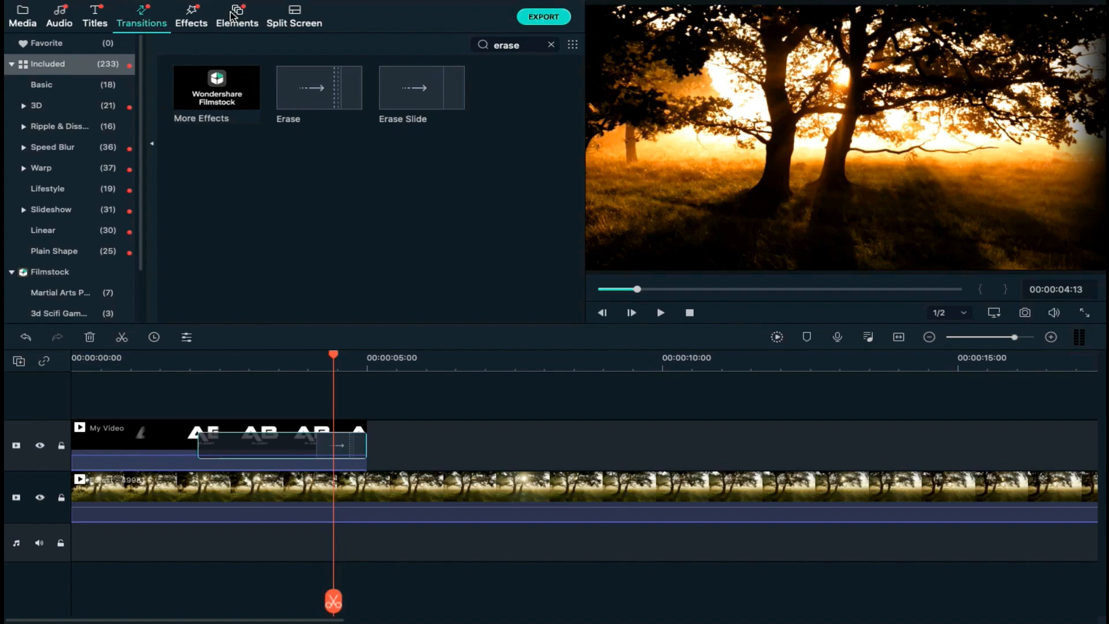
# Preview Petals (Gold) 3 from the Martial Arts Pack elements and place it above My Video, starting at about 2.1 seconds
pyautogui.click(232, 15)
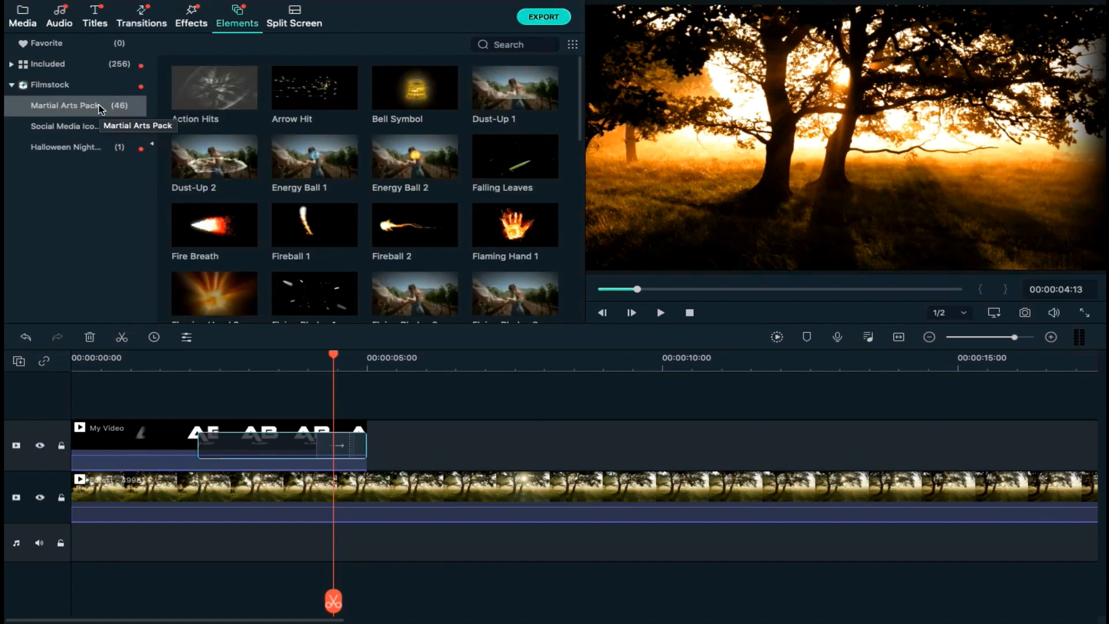
pyautogui.scroll(-5, 364, 207)
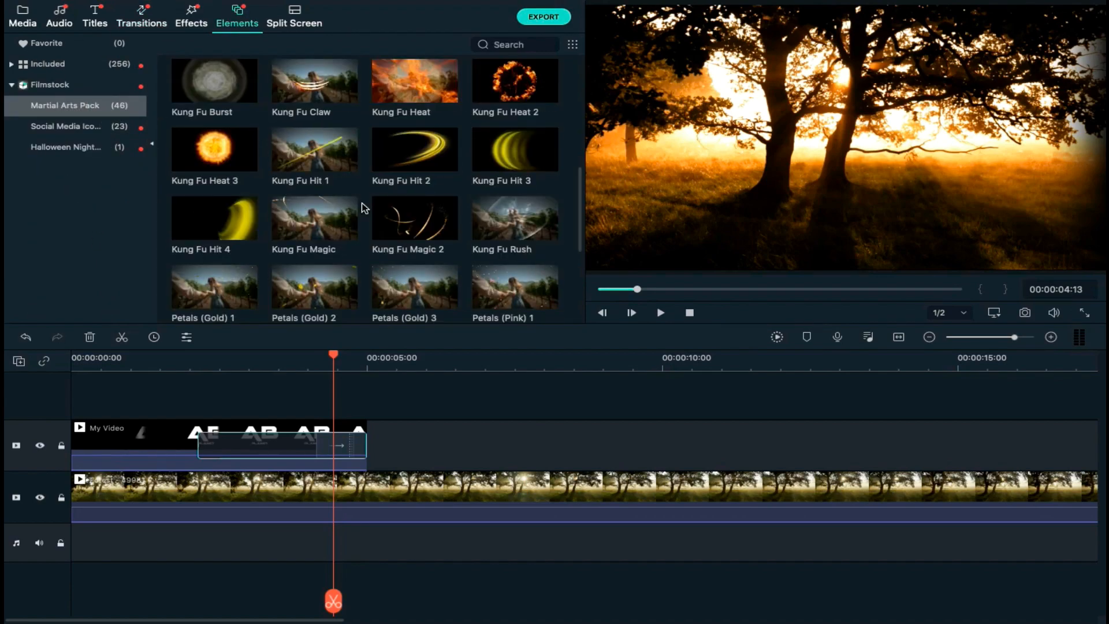
pyautogui.scroll(-3, 364, 207)
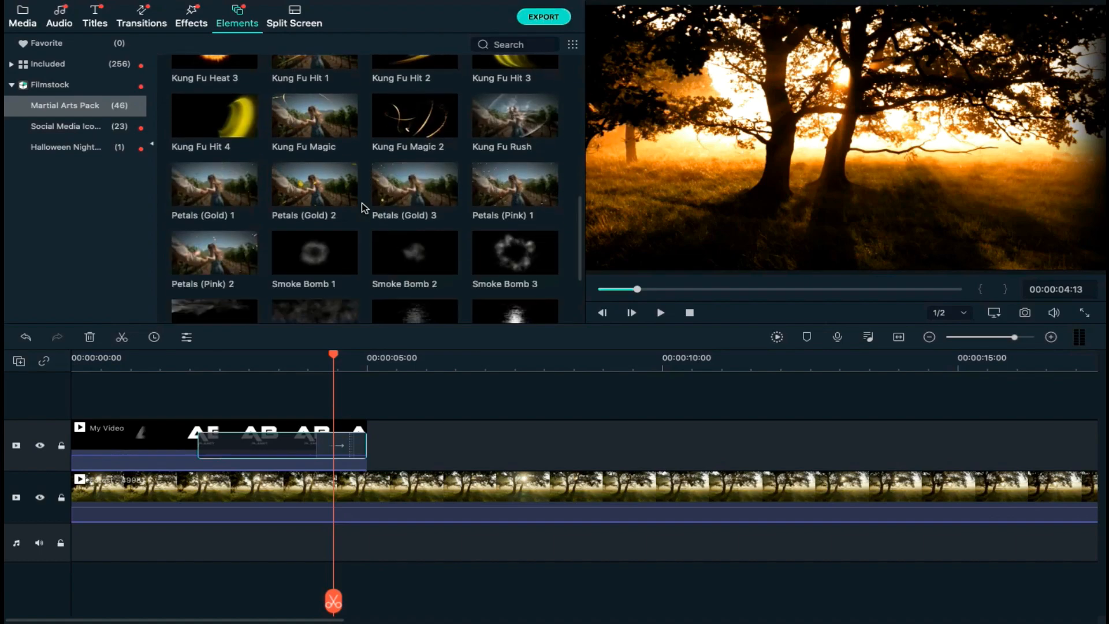
pyautogui.click(517, 177)
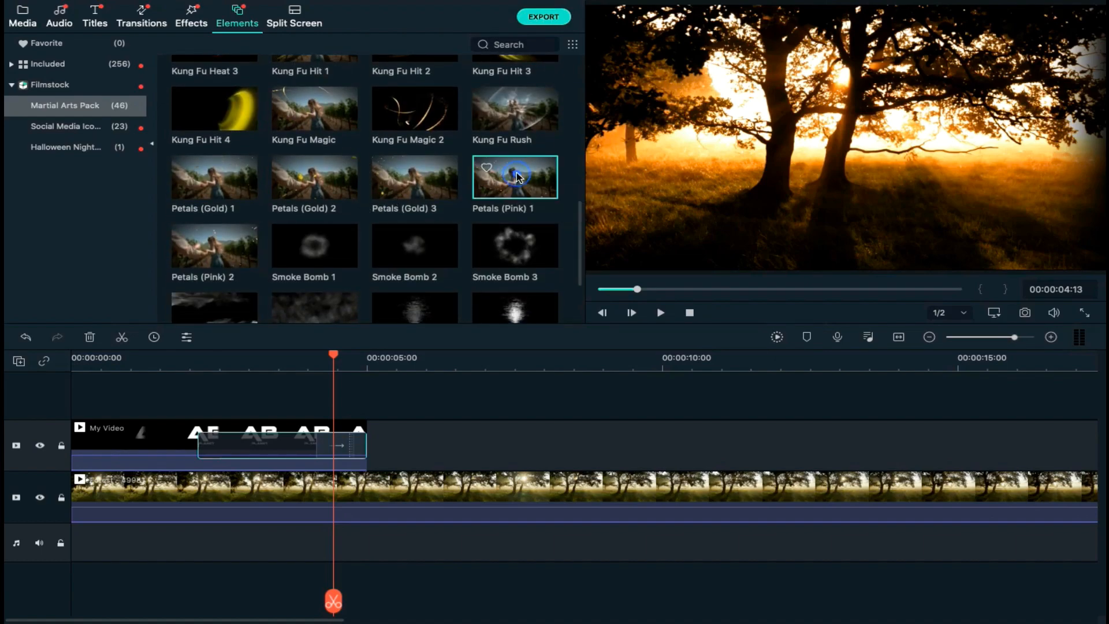
pyautogui.click(413, 190)
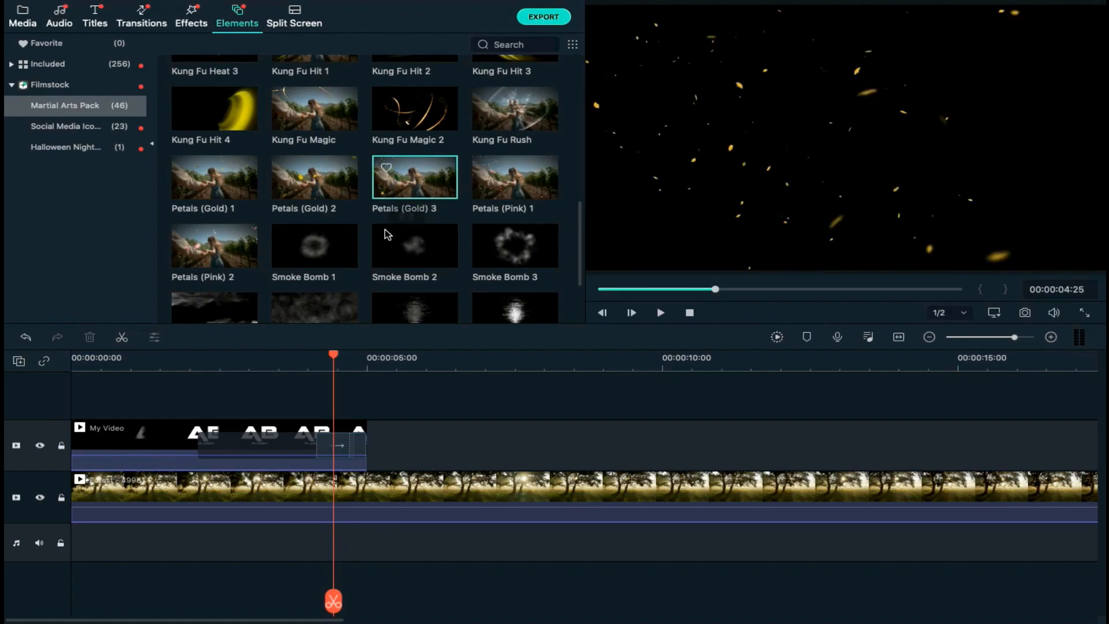
pyautogui.moveTo(372, 253); pyautogui.dragTo(201, 393)
# Check the petals against the title reveal frame by frame and move the Petals (Gold) 3 clip to start at about 1.4 seconds
pyautogui.click(191, 357)
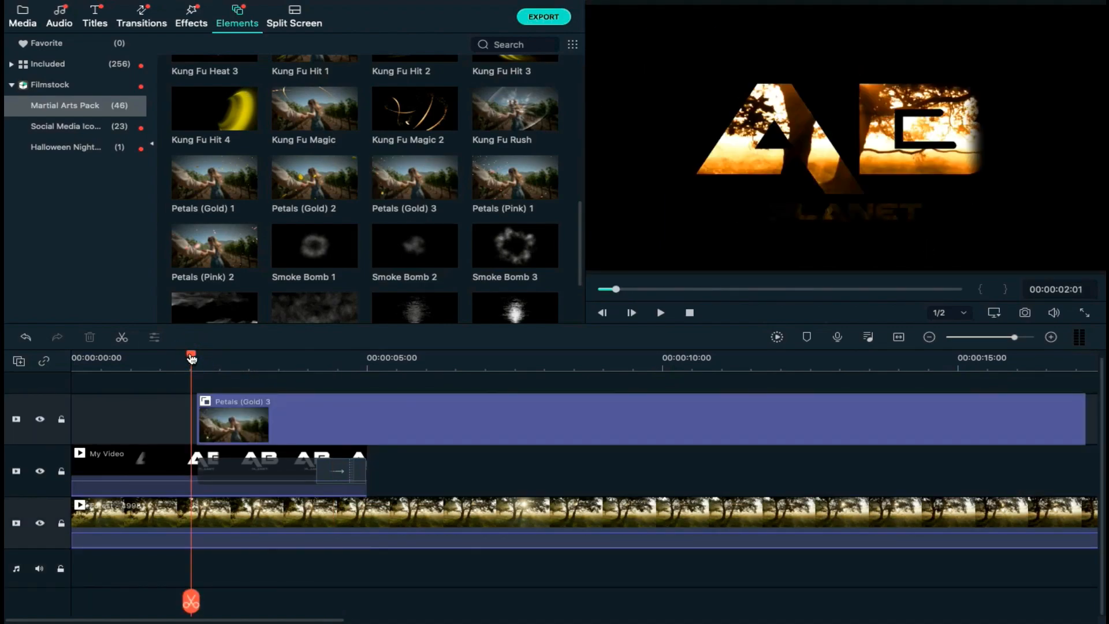
pyautogui.moveTo(191, 357); pyautogui.dragTo(217, 358)
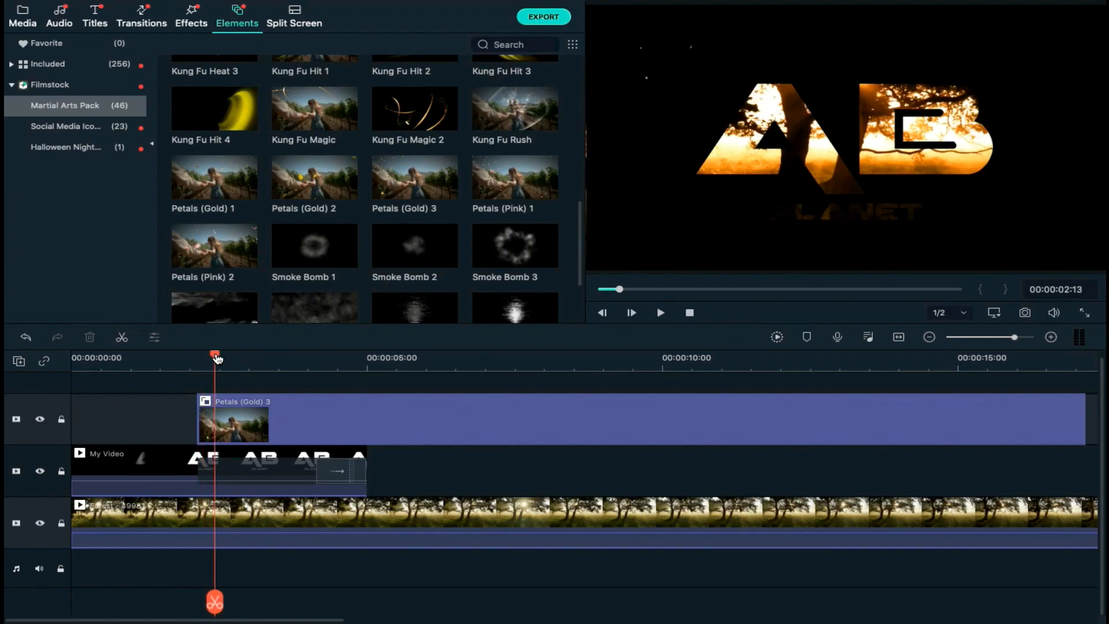
pyautogui.press('Right')
pyautogui.press('Right')
pyautogui.press('Right')
pyautogui.press('Right')
pyautogui.press('Right')
pyautogui.press('Right')
pyautogui.press('Right')
pyautogui.press('Right')
pyautogui.press('Right')
pyautogui.press('Right')
pyautogui.press('Right')
pyautogui.press('Right')
pyautogui.press('Right')
pyautogui.press('Right')
pyautogui.press('Right')
pyautogui.press('Right')
pyautogui.press('Left')
pyautogui.press('Right')
pyautogui.press('Right')
pyautogui.press('Right')
pyautogui.press('Right')
pyautogui.press('Right')
pyautogui.moveTo(267, 414)
pyautogui.mouseDown()
pyautogui.moveTo(328, 413)
pyautogui.moveTo(284, 417)
pyautogui.mouseUp()
# Play back the petals, split the Petals (Gold) 3 clip at 00:00:03:22 and delete its first part
pyautogui.press('space')
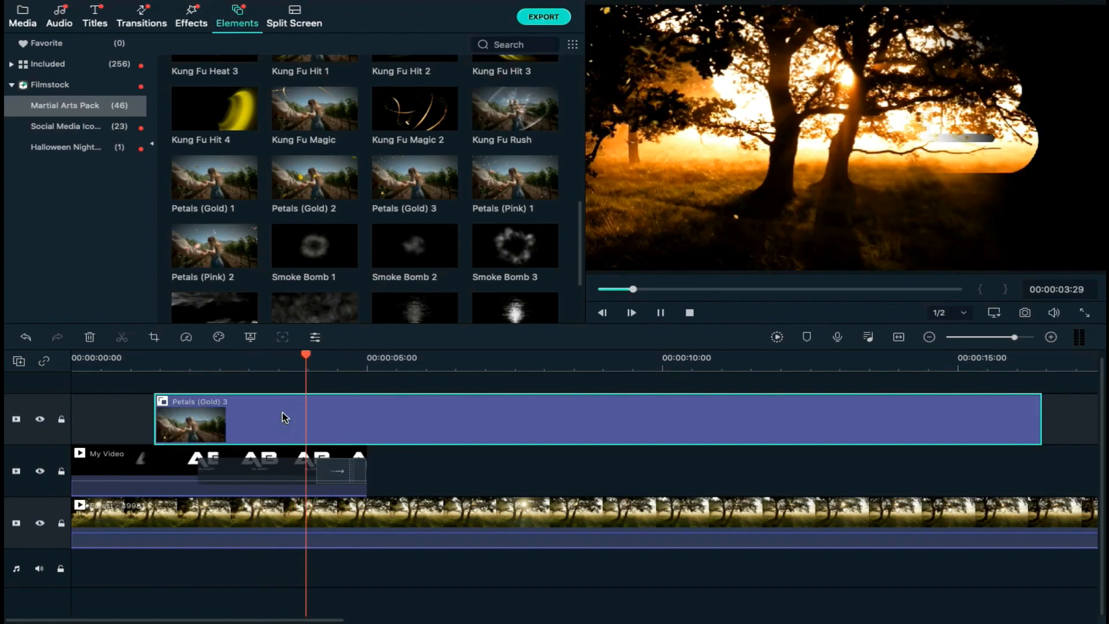
pyautogui.press('space')
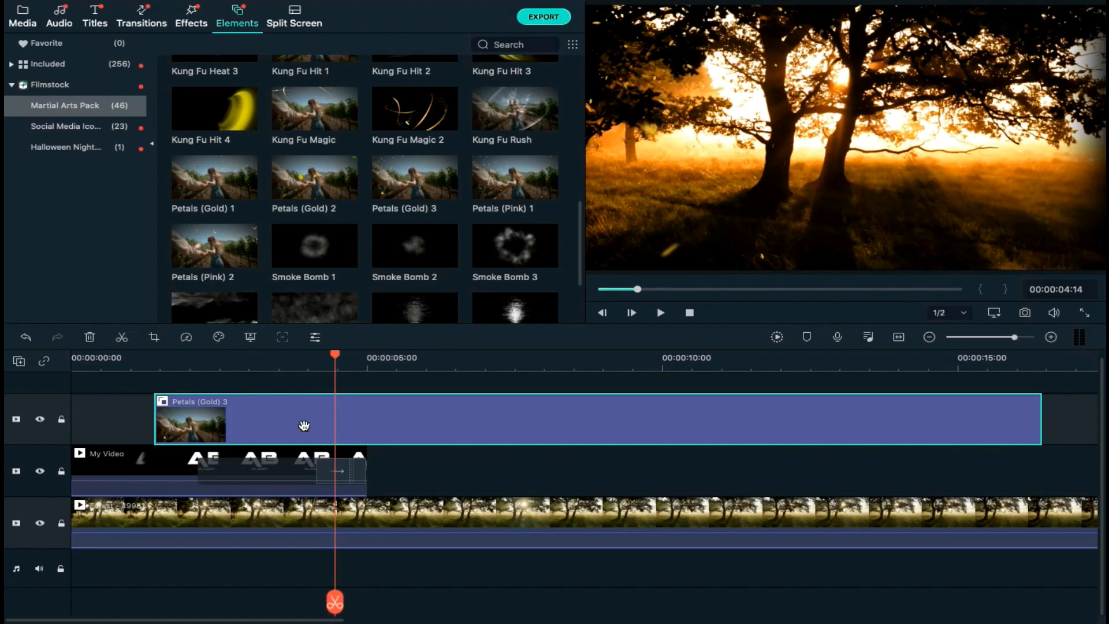
pyautogui.moveTo(335, 355); pyautogui.dragTo(294, 359)
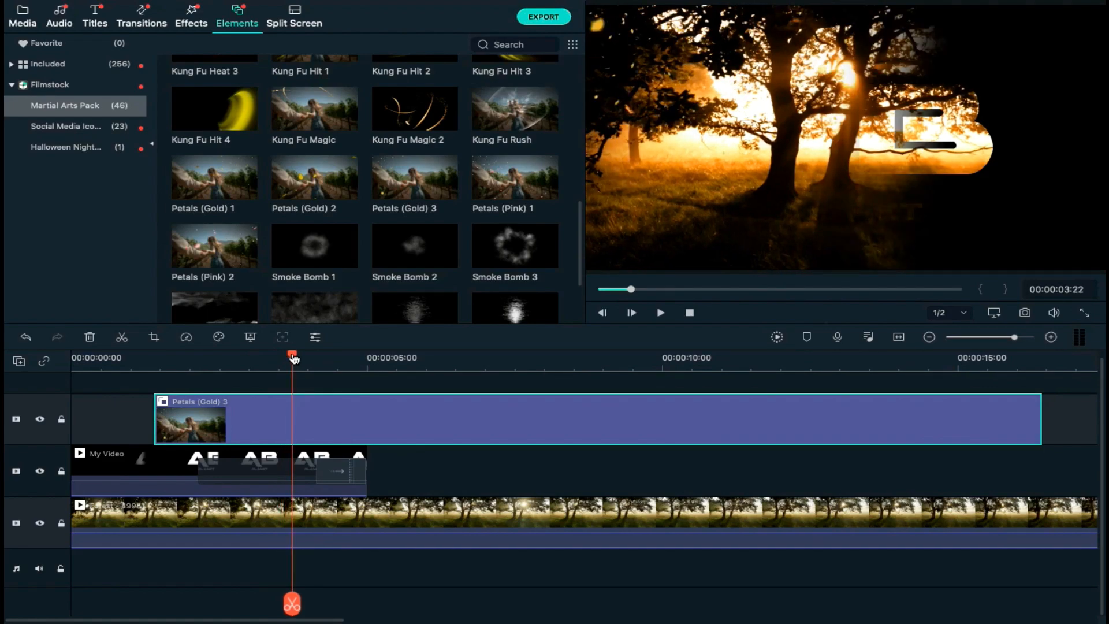
pyautogui.click(122, 338)
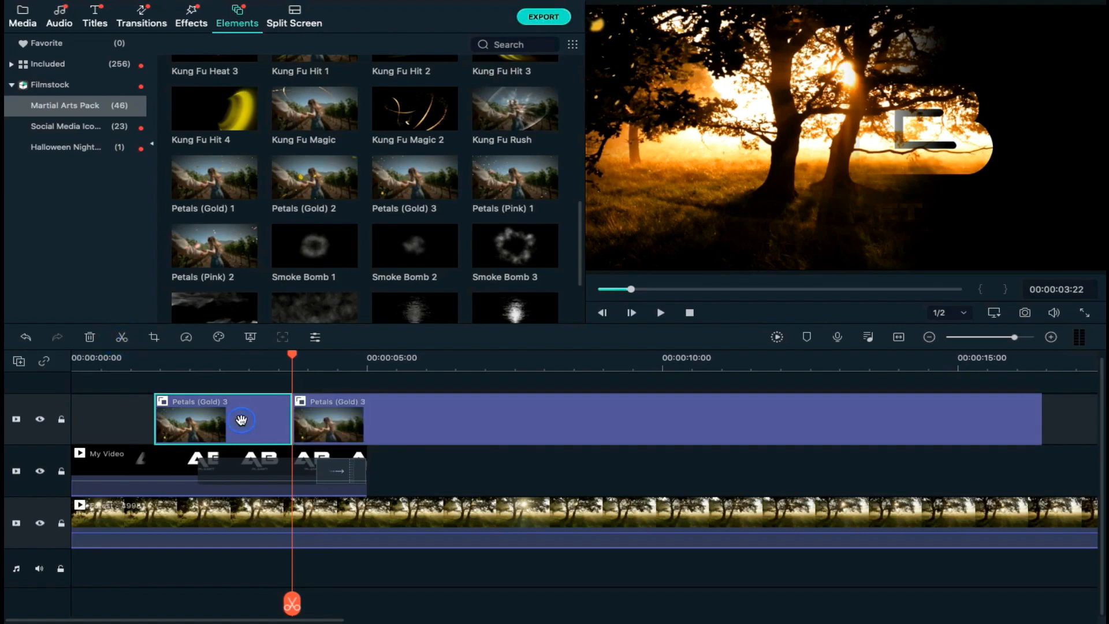
pyautogui.press('Delete')
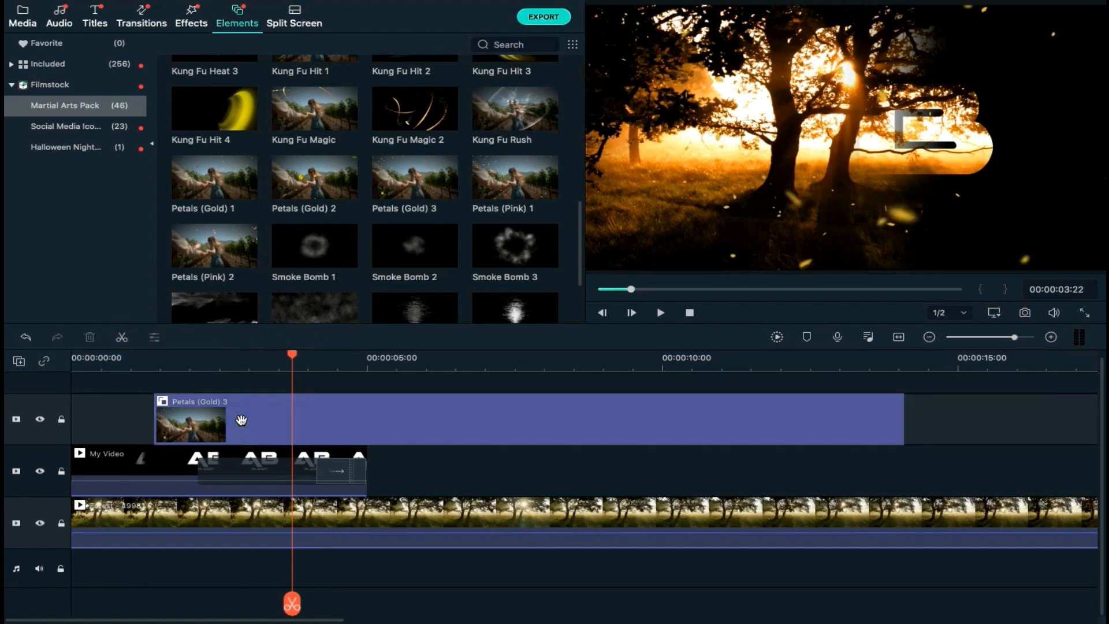
# Move the remaining Petals (Gold) 3 clip so that it starts at 00:00:03:08
pyautogui.click(242, 420)
pyautogui.click(205, 356)
pyautogui.moveTo(206, 356); pyautogui.dragTo(268, 357)
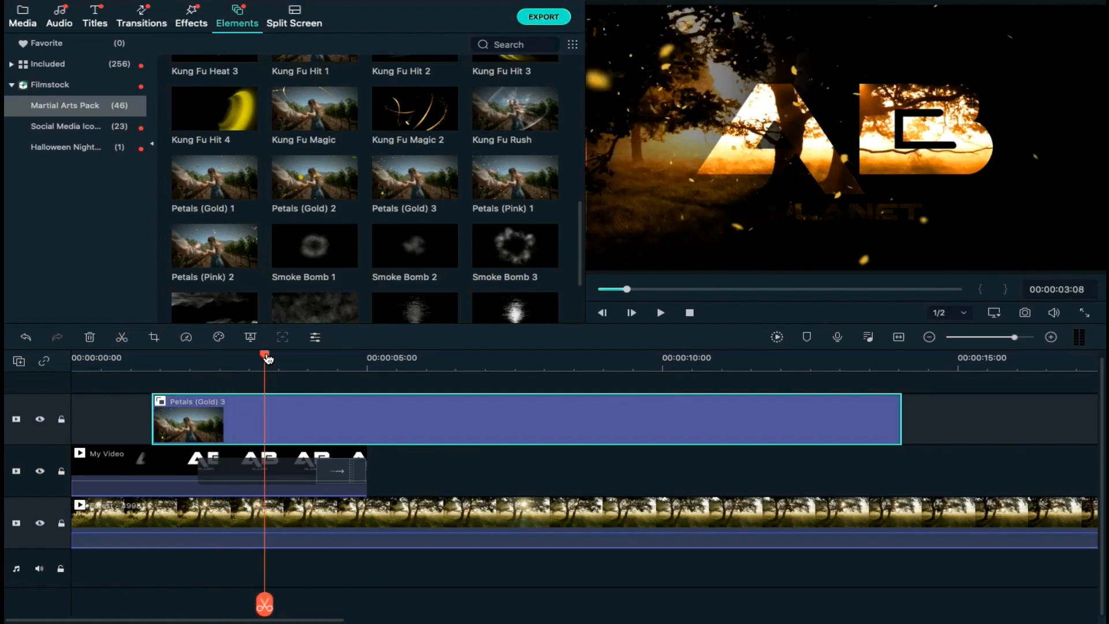
pyautogui.moveTo(229, 406); pyautogui.dragTo(344, 409)
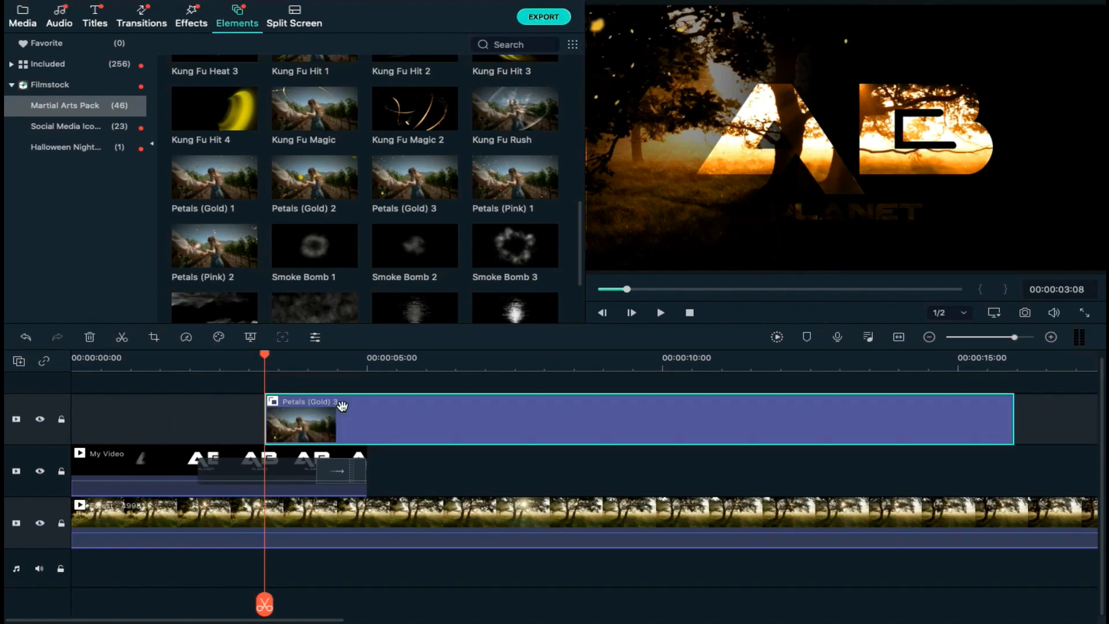
# Shift the Petals (Gold) 3 overlay down and to the right in the frame and trim the clip's end to about 7.9 seconds
pyautogui.doubleClick(346, 416)
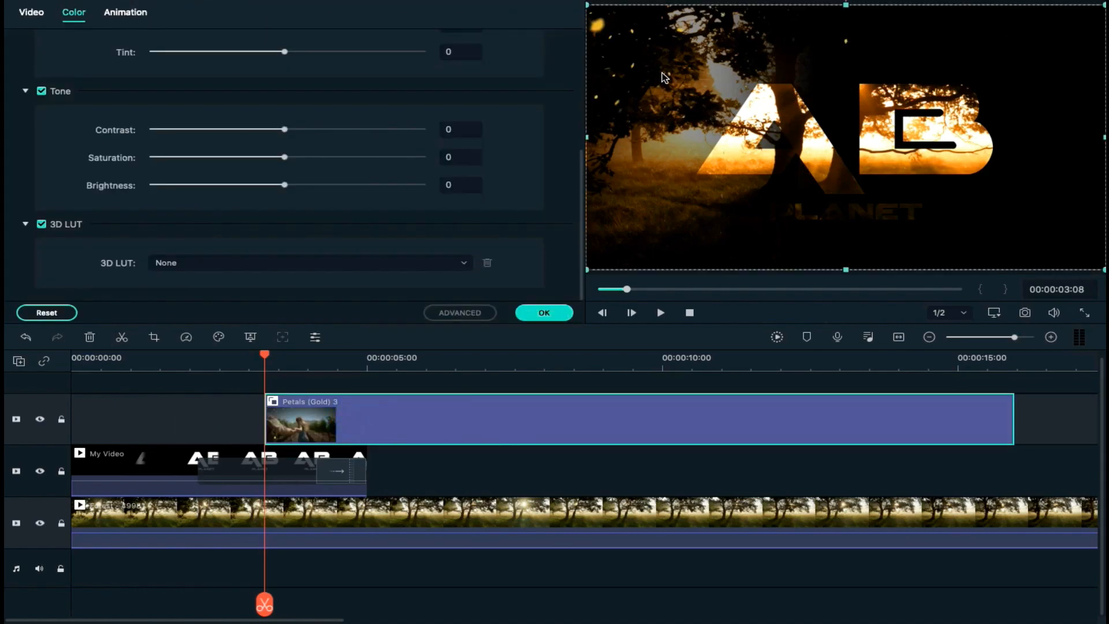
pyautogui.moveTo(638, 65); pyautogui.dragTo(802, 121)
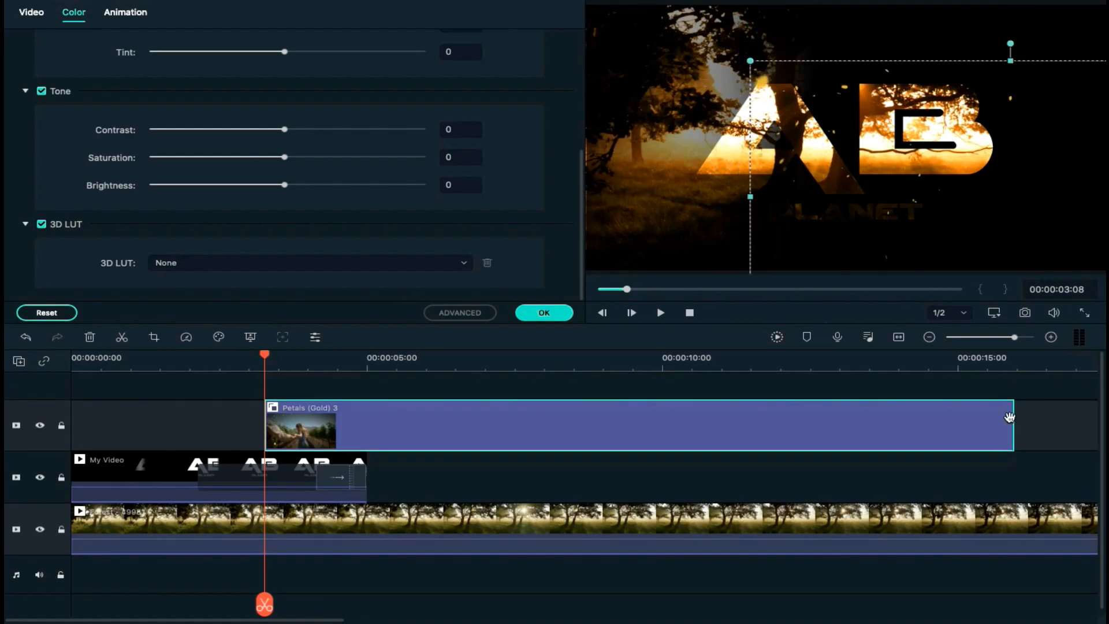
pyautogui.moveTo(1010, 411); pyautogui.dragTo(536, 411)
# Add a second Petals (Gold) 3 on a new track above, cut away everything before 00:00:05:21, and start the remainder at about 00:00:03:14
pyautogui.moveTo(441, 180); pyautogui.dragTo(68, 399)
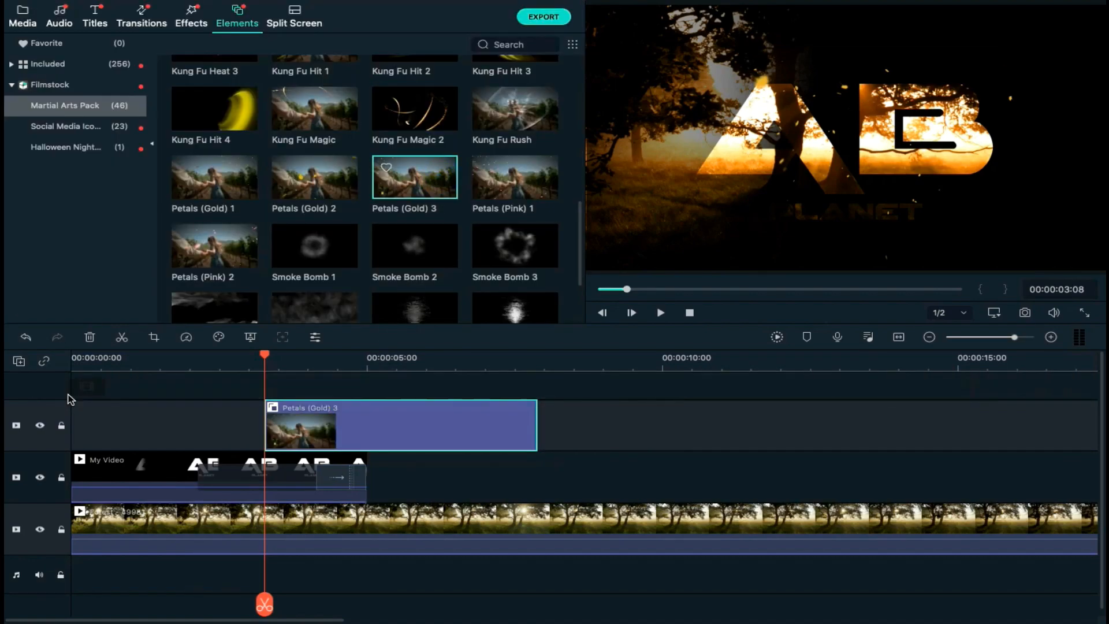
pyautogui.moveTo(345, 374); pyautogui.dragTo(407, 396)
pyautogui.click(407, 364)
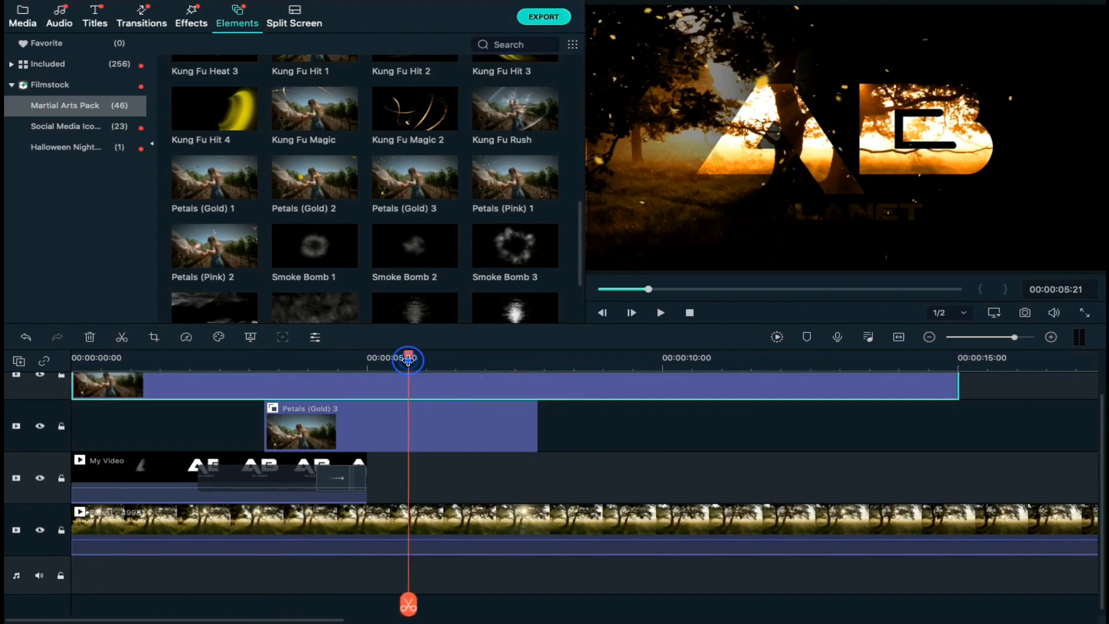
pyautogui.click(122, 337)
pyautogui.press('Delete')
pyautogui.moveTo(304, 412); pyautogui.dragTo(470, 433)
# Add the Petals (Pink) 1 element on a new track above, split it at 00:00:10:00 and delete its first part
pyautogui.moveTo(514, 178); pyautogui.dragTo(283, 399)
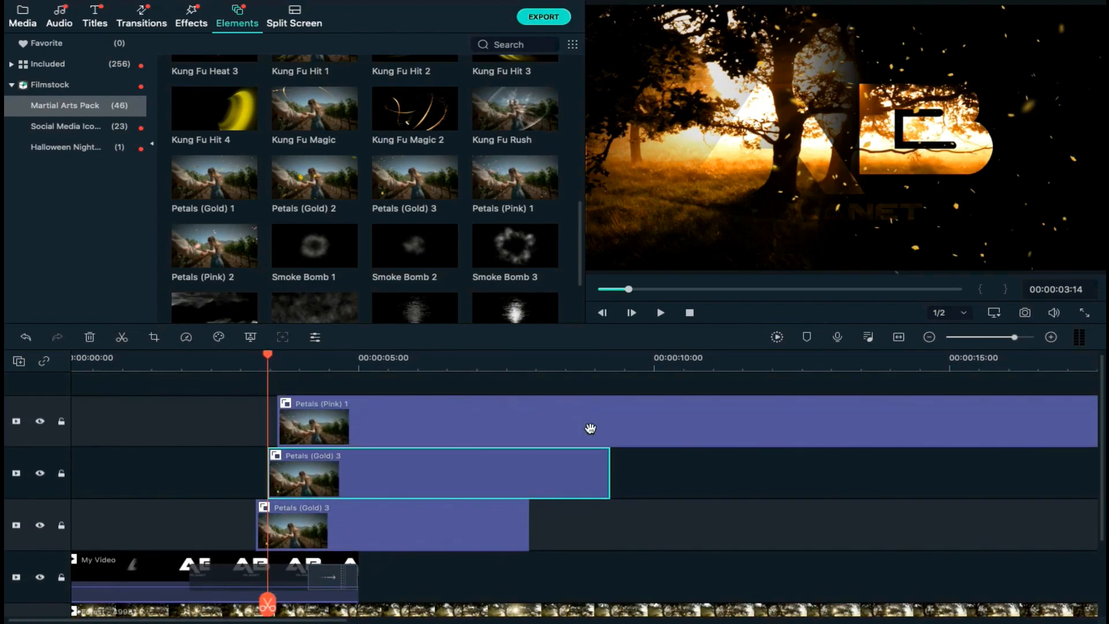
pyautogui.hscroll(3, 905, 413)
pyautogui.click(514, 357)
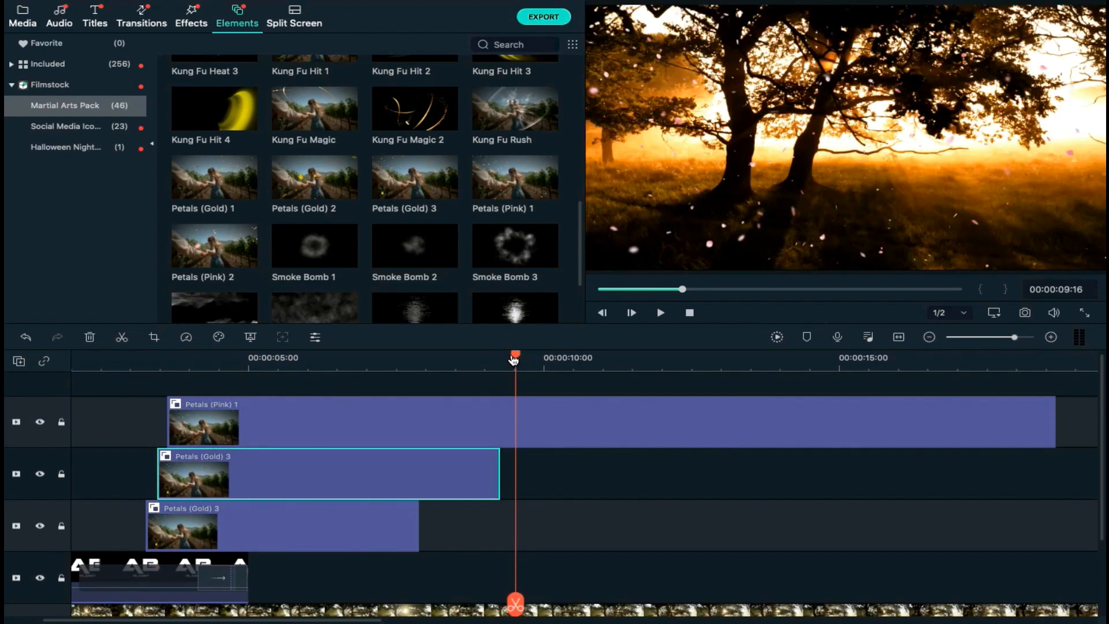
pyautogui.moveTo(514, 356); pyautogui.dragTo(543, 357)
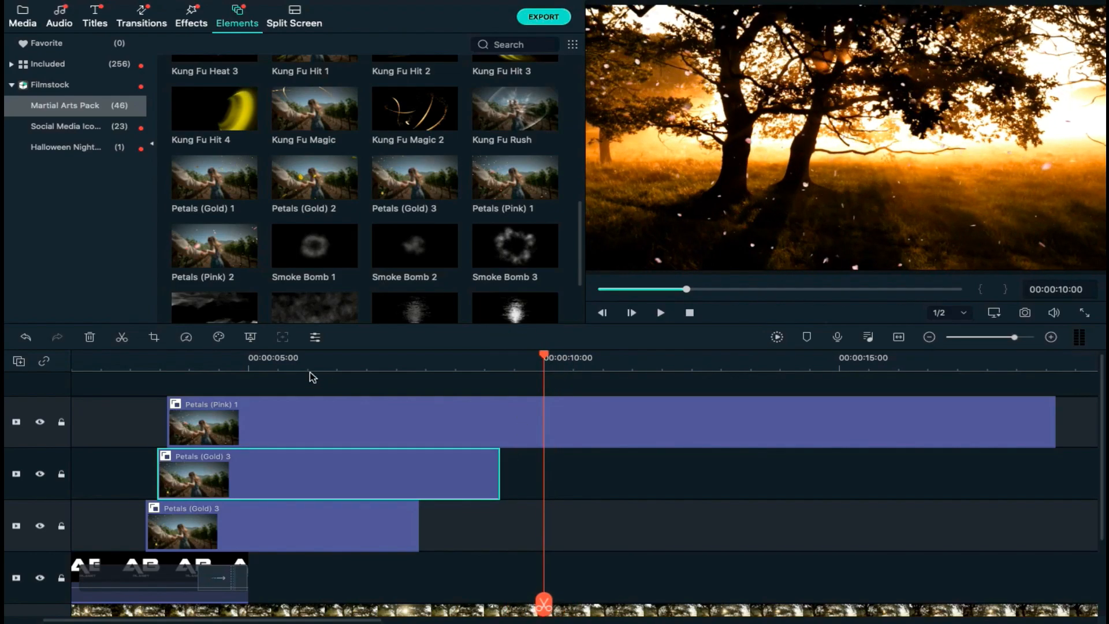
pyautogui.click(121, 337)
pyautogui.click(436, 419)
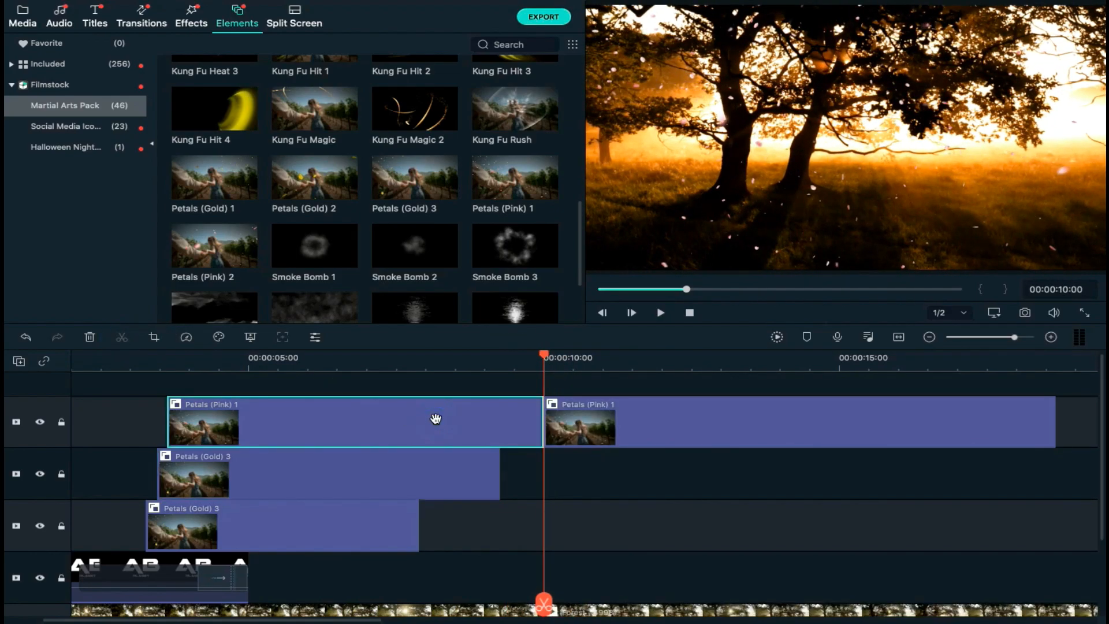
pyautogui.press('Delete')
# Move the remaining Petals (Pink) 1 clip to start at about 3.7 seconds and trim its end to about 8.5 seconds
pyautogui.moveTo(741, 438); pyautogui.dragTo(369, 448)
pyautogui.moveTo(681, 418); pyautogui.dragTo(453, 413)
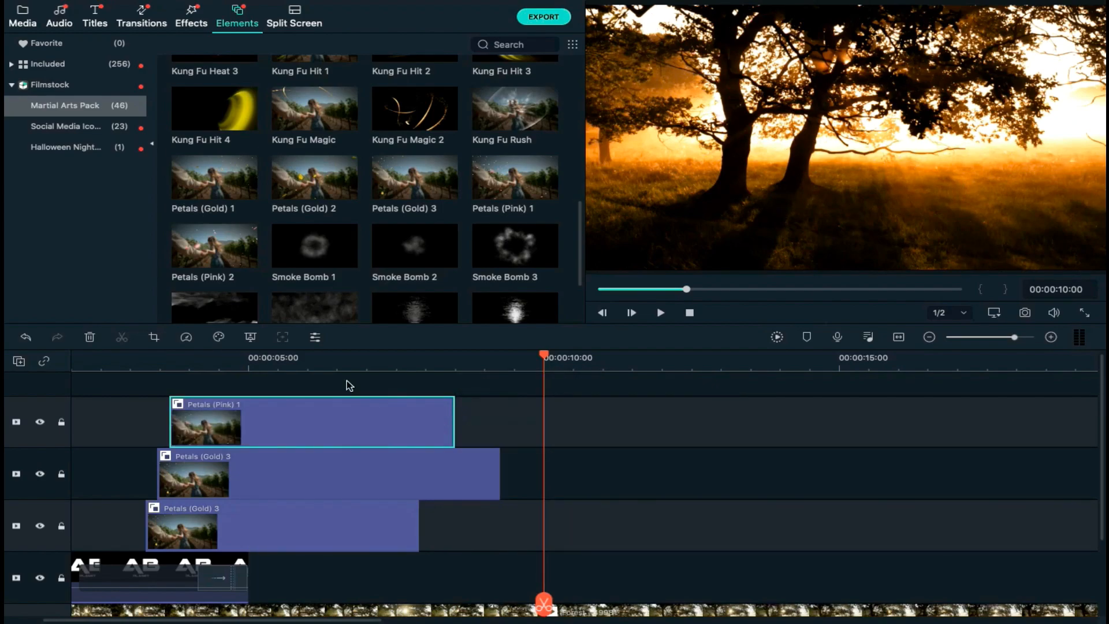
# Warm the Petals (Pink) 1 clip's color by setting Temperature to 76 and Tint to -13
pyautogui.click(290, 361)
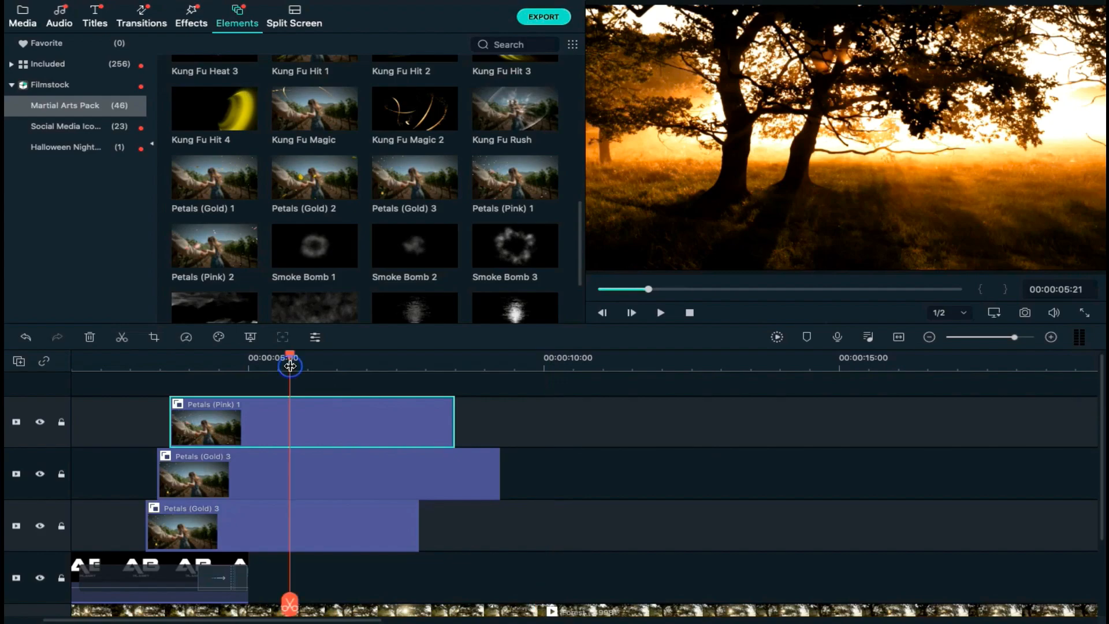
pyautogui.doubleClick(330, 420)
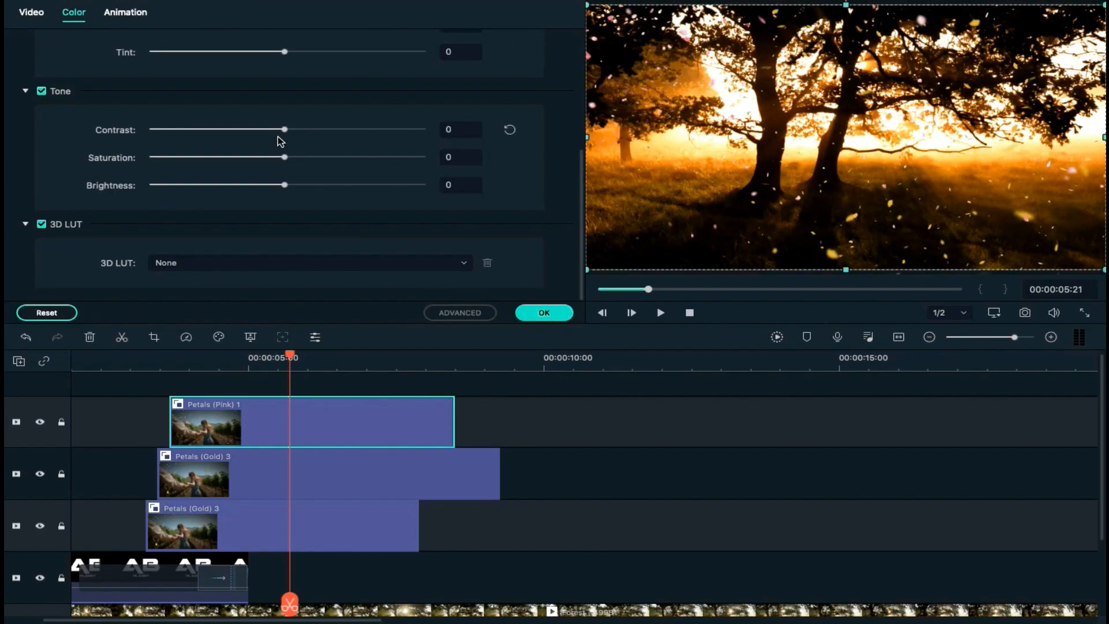
pyautogui.scroll(2, 282, 66)
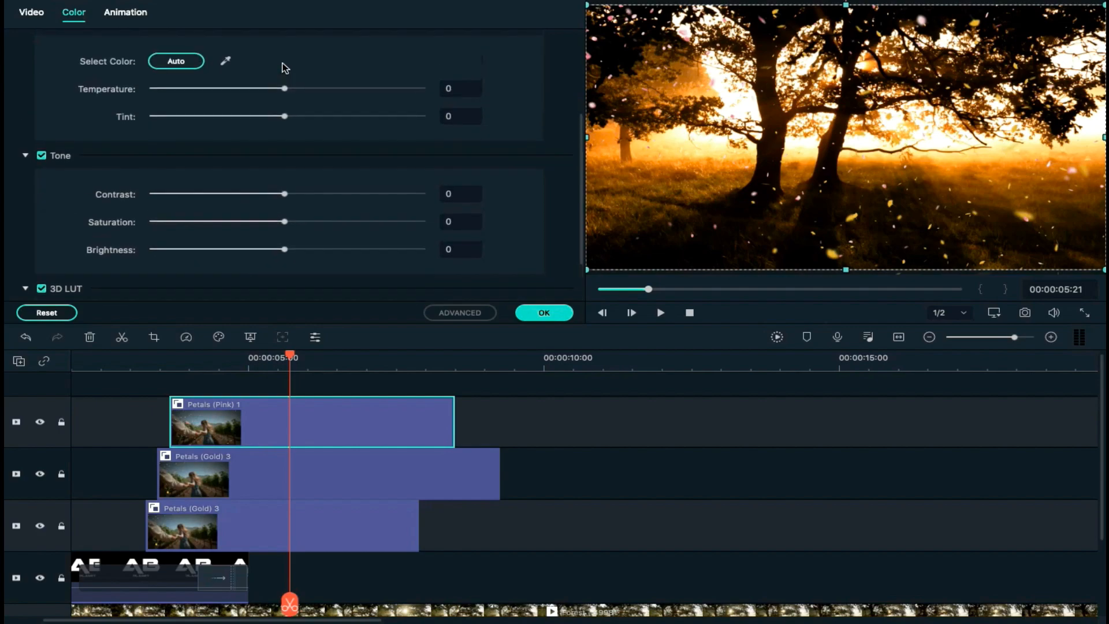
pyautogui.moveTo(287, 95); pyautogui.dragTo(363, 95)
pyautogui.moveTo(292, 115); pyautogui.dragTo(363, 117)
pyautogui.click(389, 89)
pyautogui.click(266, 116)
pyautogui.moveTo(267, 117); pyautogui.dragTo(267, 116)
# Set the Petals (Pink) 1 clip's Contrast to 40, Saturation to 36 and Brightness to -39, and apply the color changes
pyautogui.moveTo(287, 198); pyautogui.dragTo(301, 198)
pyautogui.click(342, 198)
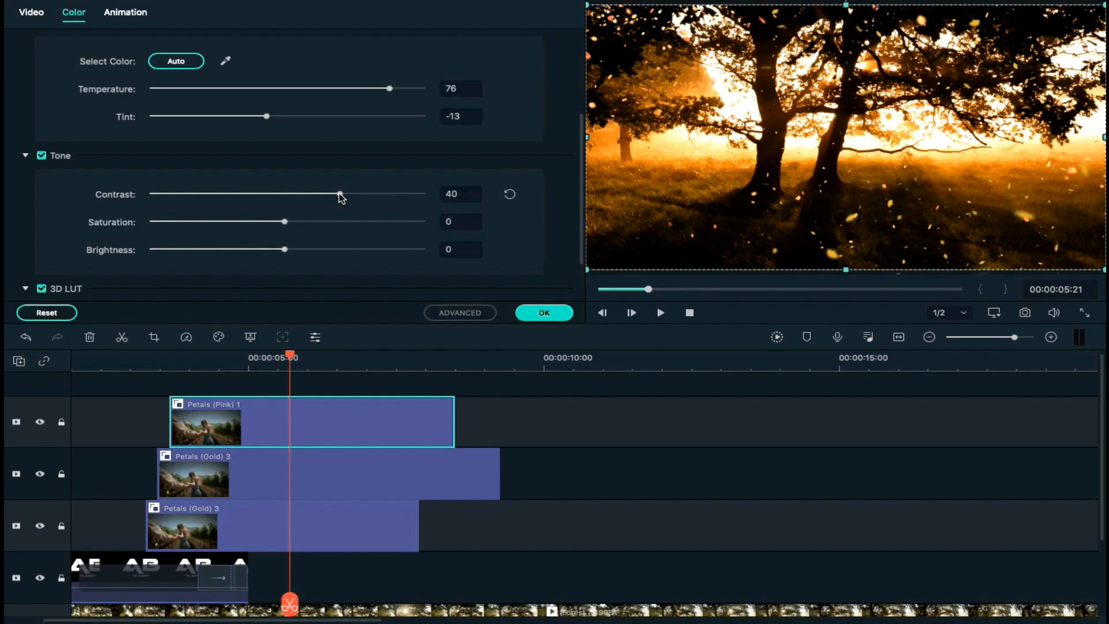
pyautogui.moveTo(284, 222); pyautogui.dragTo(334, 222)
pyautogui.moveTo(285, 249); pyautogui.dragTo(229, 245)
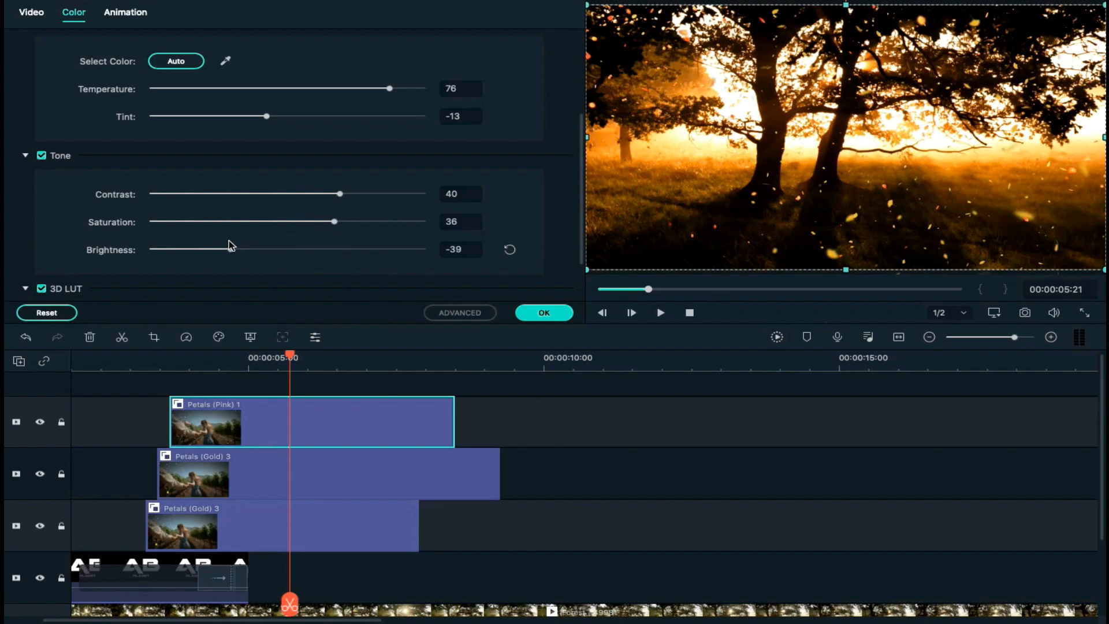
pyautogui.click(540, 312)
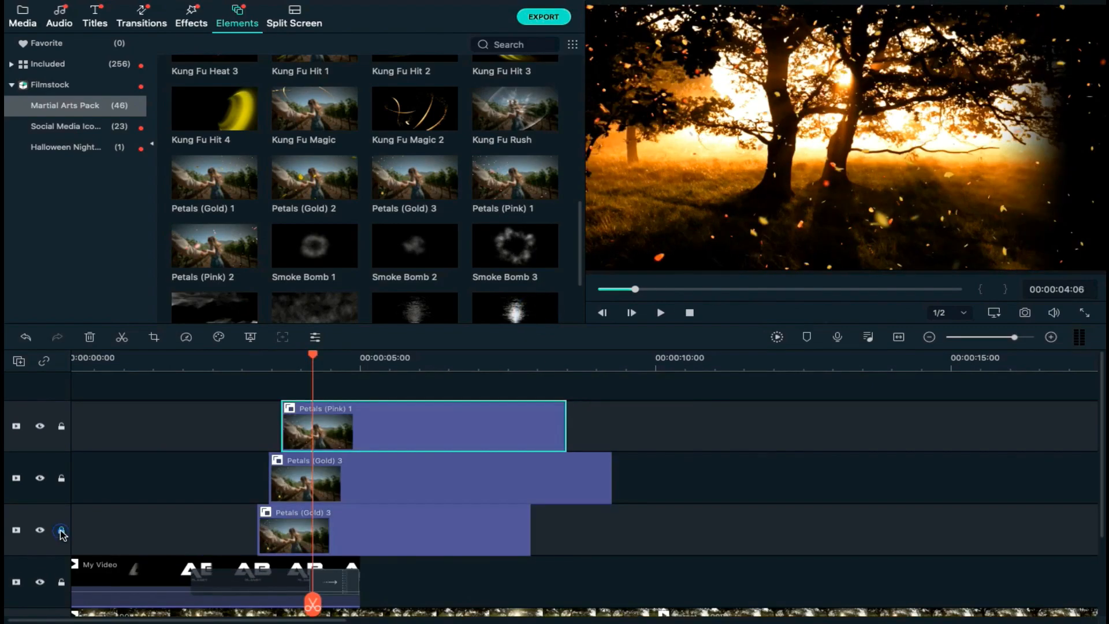
# Lock the Petals (Gold) 3 tracks, search the transitions for "ev" and add the Evaporate 1 transition to the petal clips
pyautogui.click(61, 530)
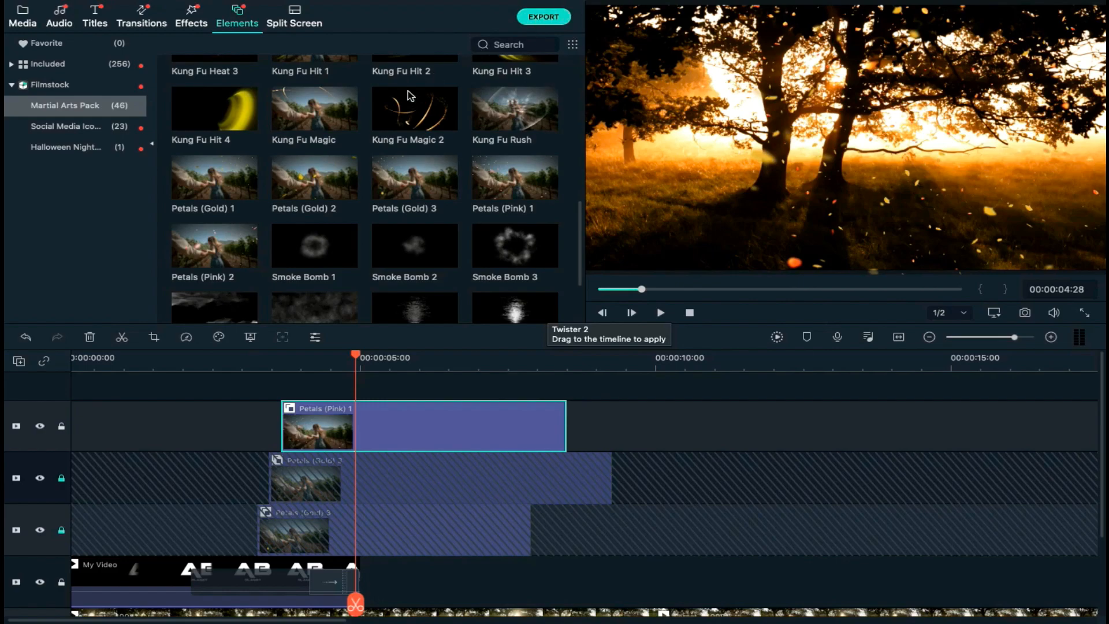
pyautogui.scroll(5, 383, 99)
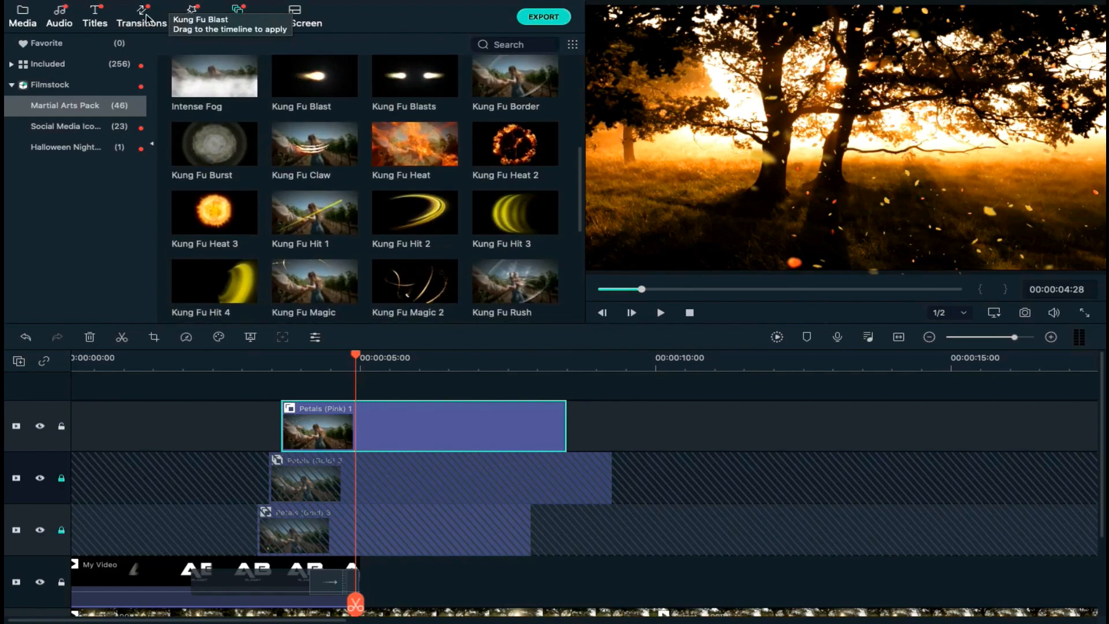
pyautogui.click(142, 18)
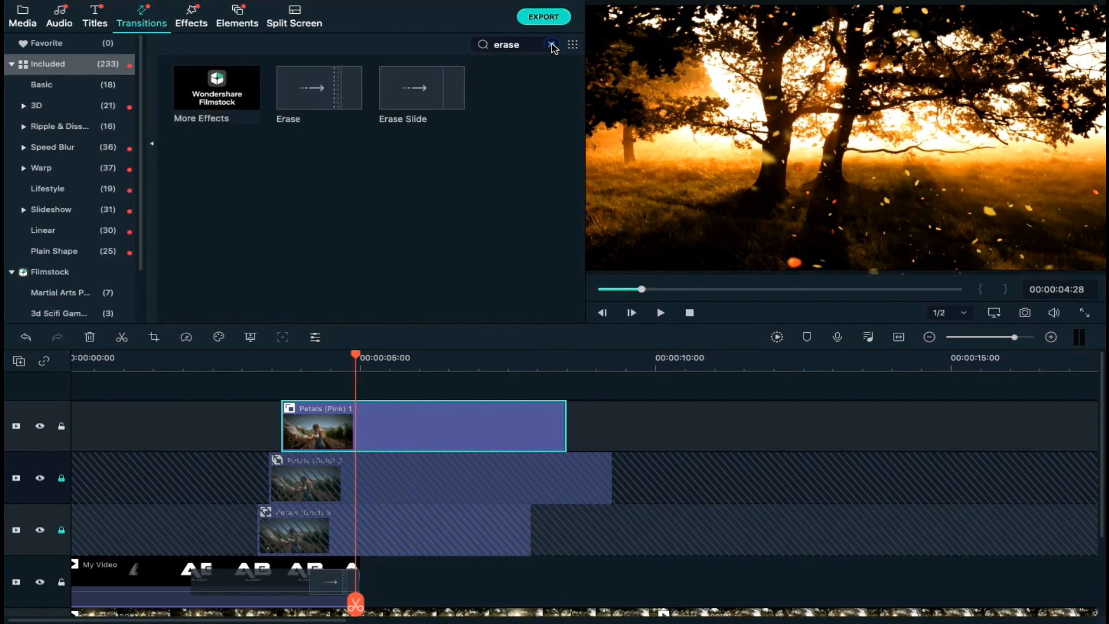
pyautogui.click(552, 45)
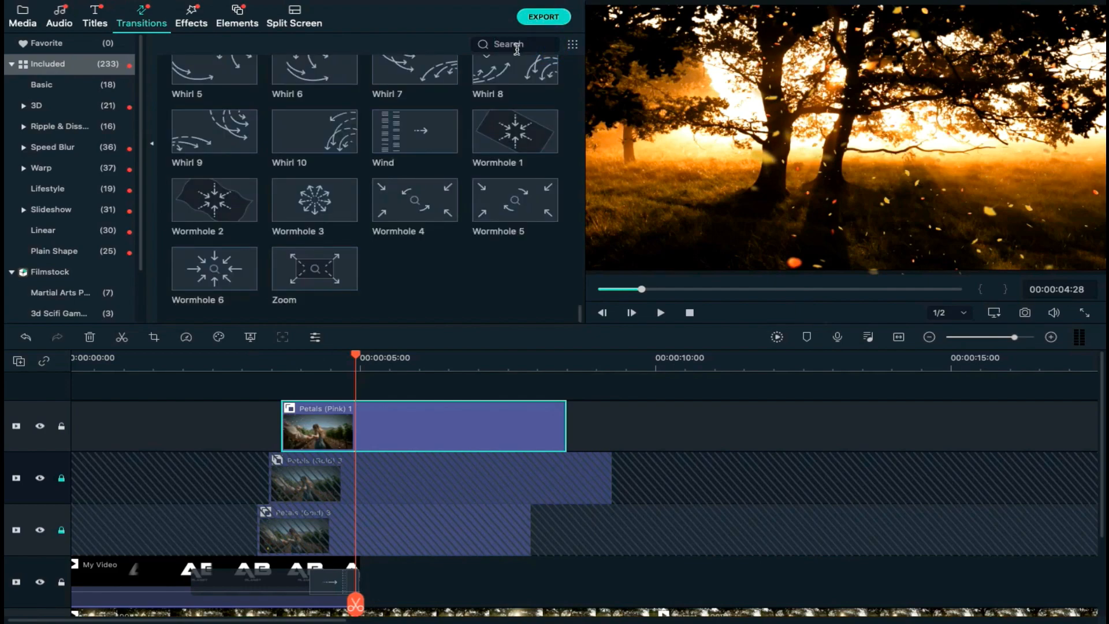
pyautogui.click(516, 46)
pyautogui.write('ev')
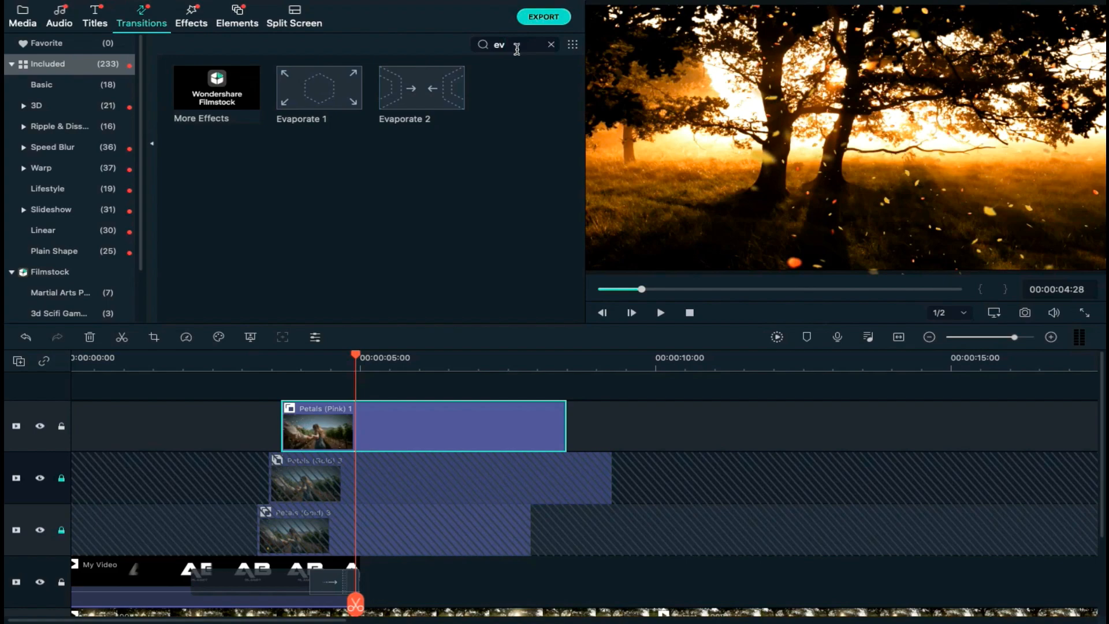
pyautogui.moveTo(310, 108); pyautogui.dragTo(478, 411)
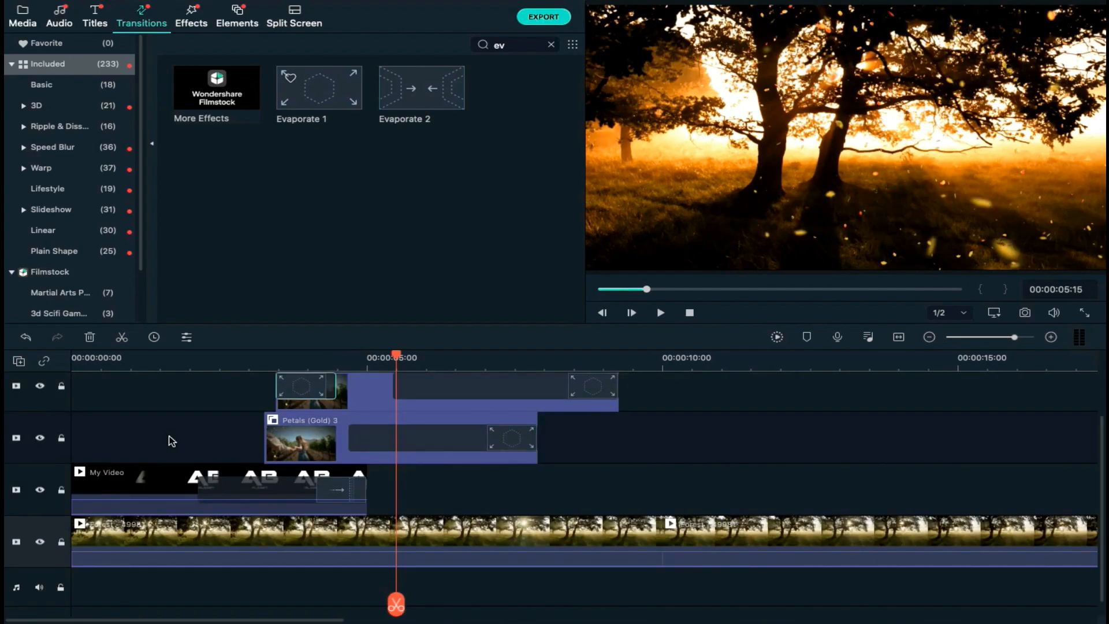
# Add the Ghost Wind sound from the Halloween sounds to the audio track, starting at about 2.5 seconds
pyautogui.scroll(-1, 171, 441)
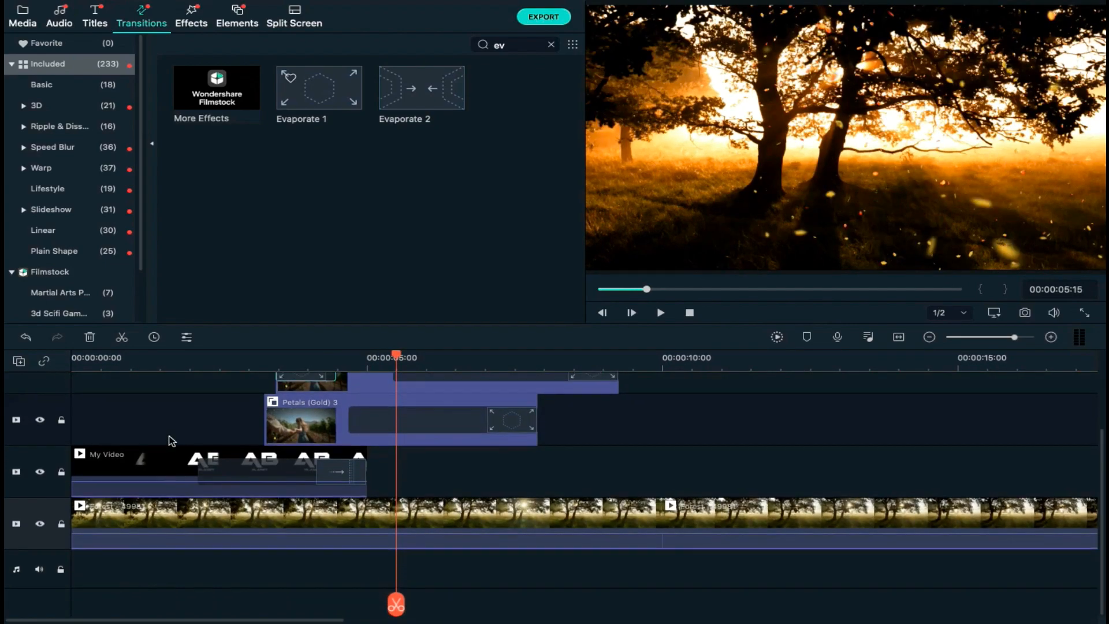
pyautogui.click(61, 14)
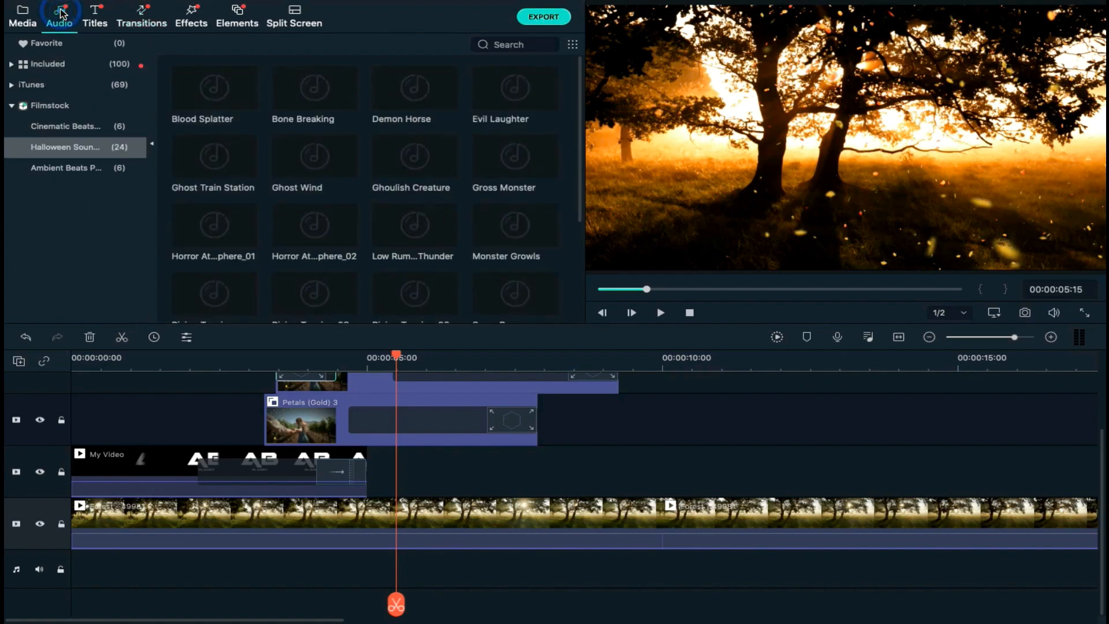
pyautogui.click(215, 217)
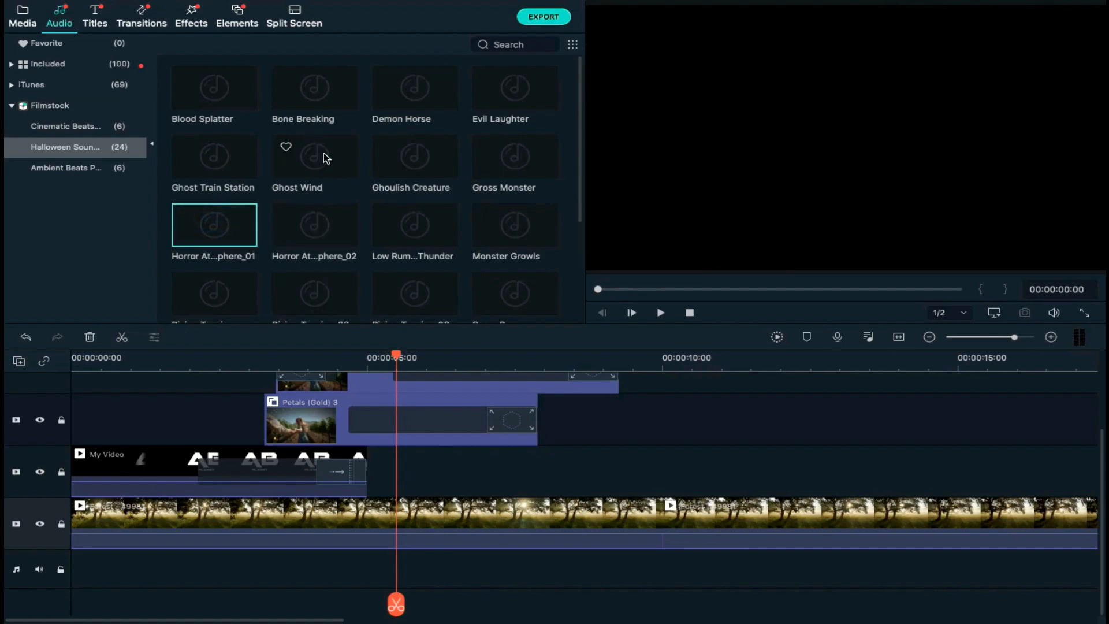
pyautogui.click(323, 153)
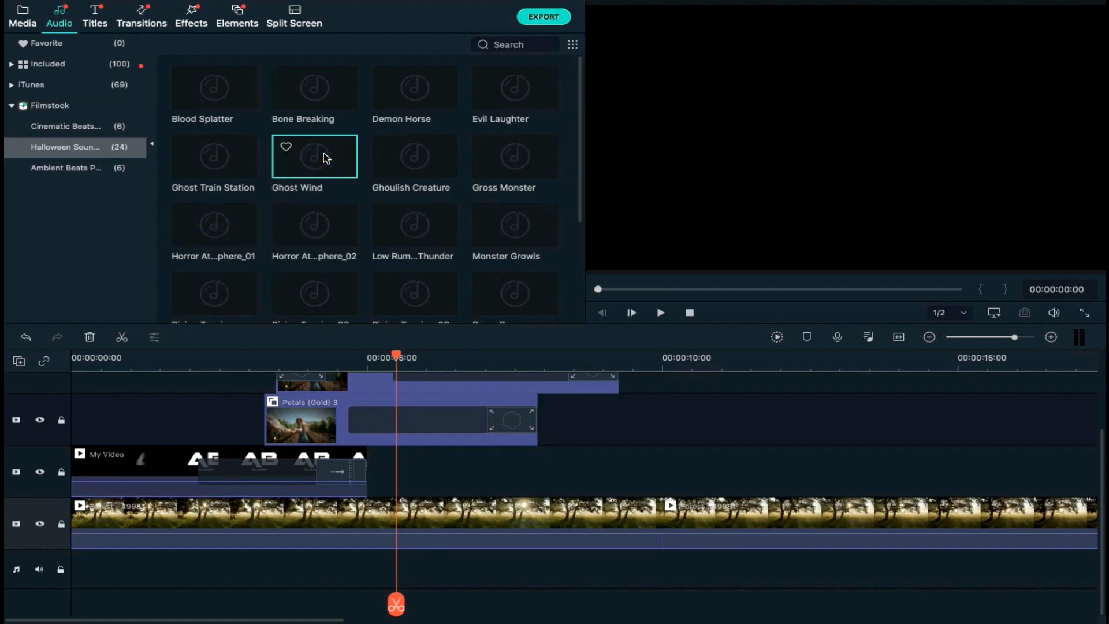
pyautogui.moveTo(325, 157); pyautogui.dragTo(248, 357)
pyautogui.click(221, 357)
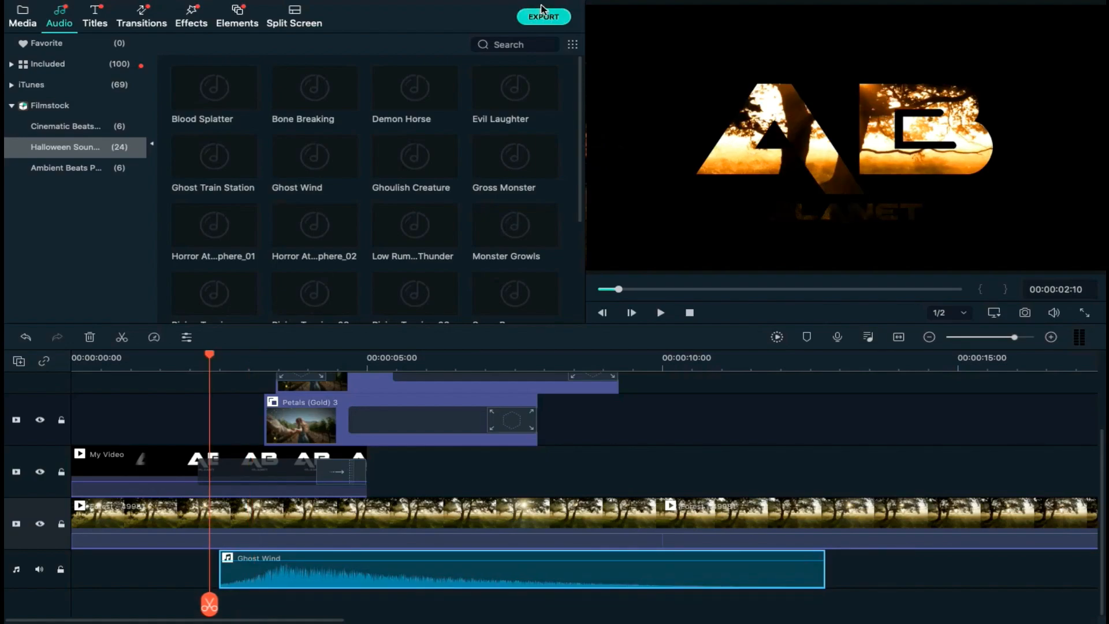
# Export the project as the MP4 file My Video to the Desktop at 1920 x 1080
pyautogui.click(543, 14)
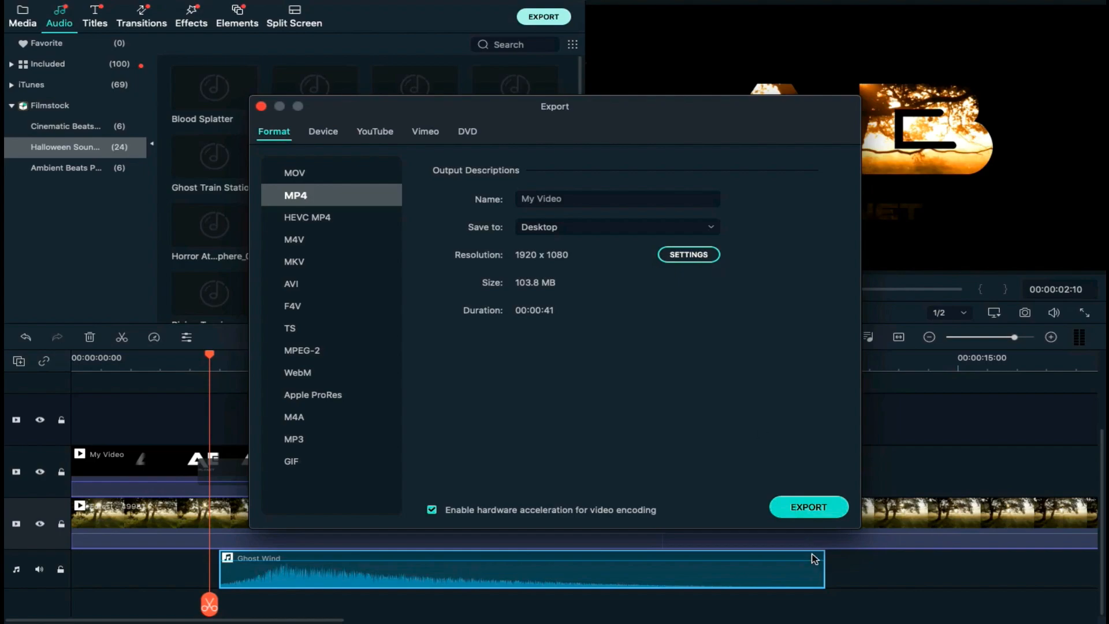
pyautogui.click(809, 507)
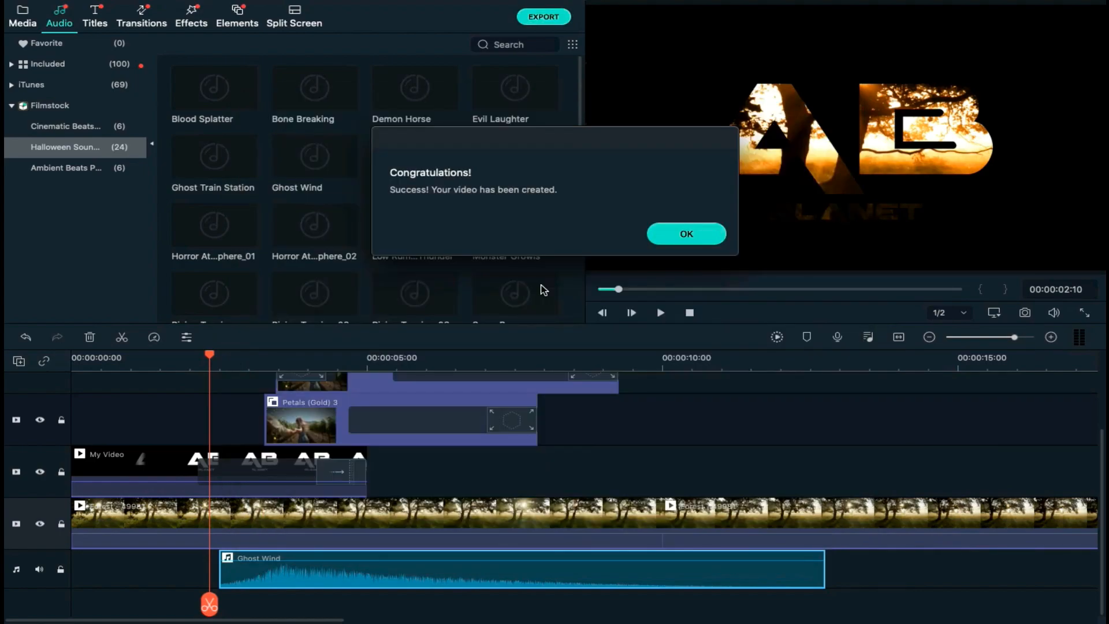
pyautogui.click(719, 227)
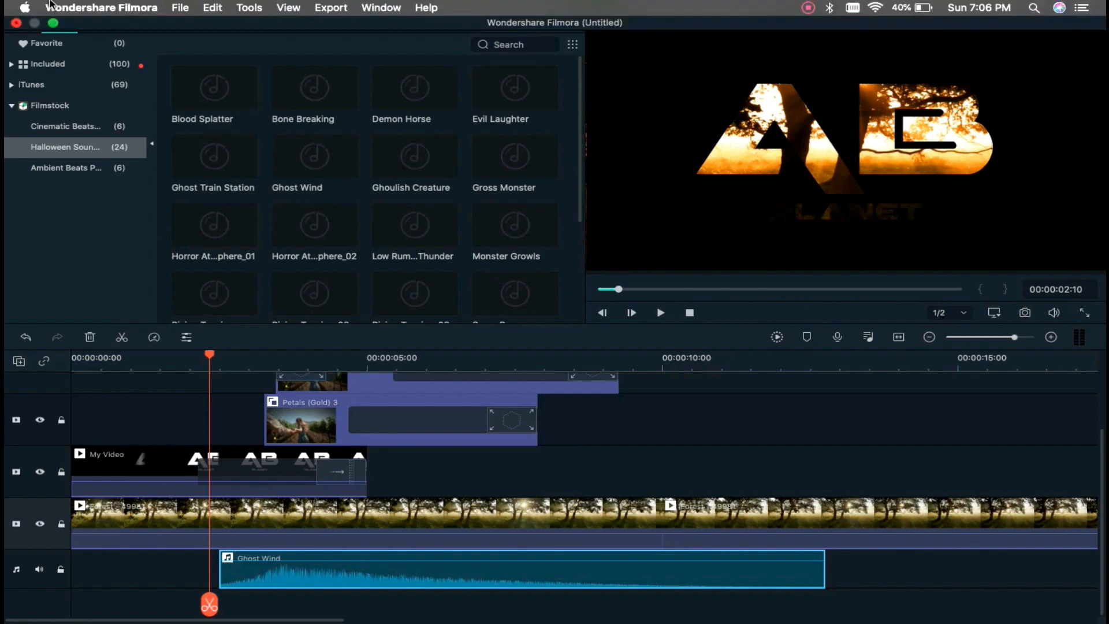
# Leave the editor's full-screen view and open the exported My Video 1.mp4 from the desktop
pyautogui.click(54, 23)
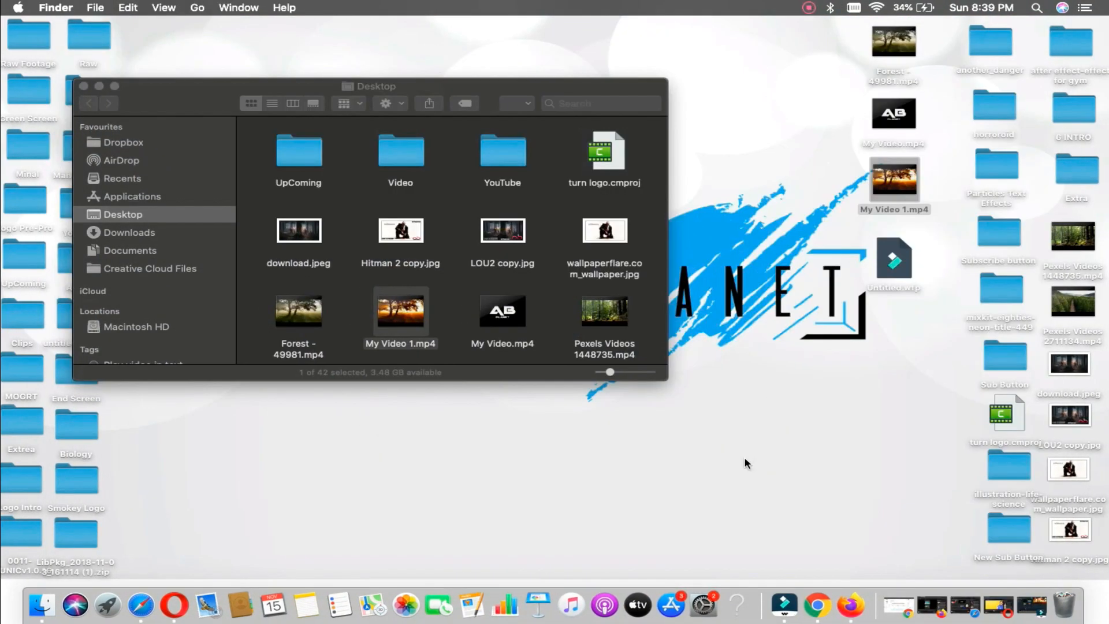
pyautogui.doubleClick(892, 196)
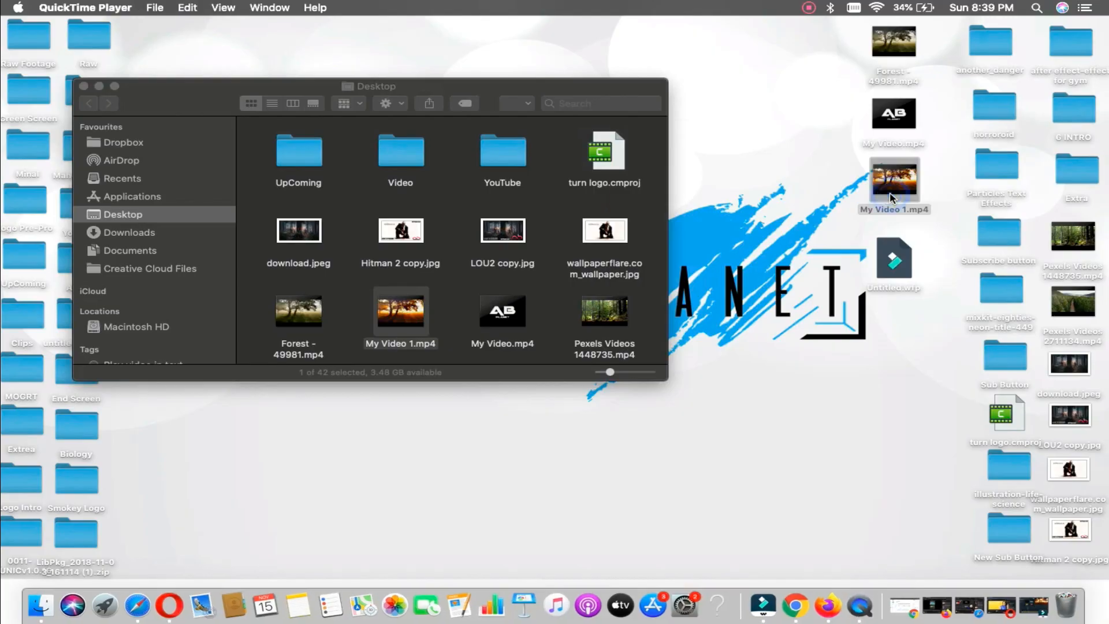